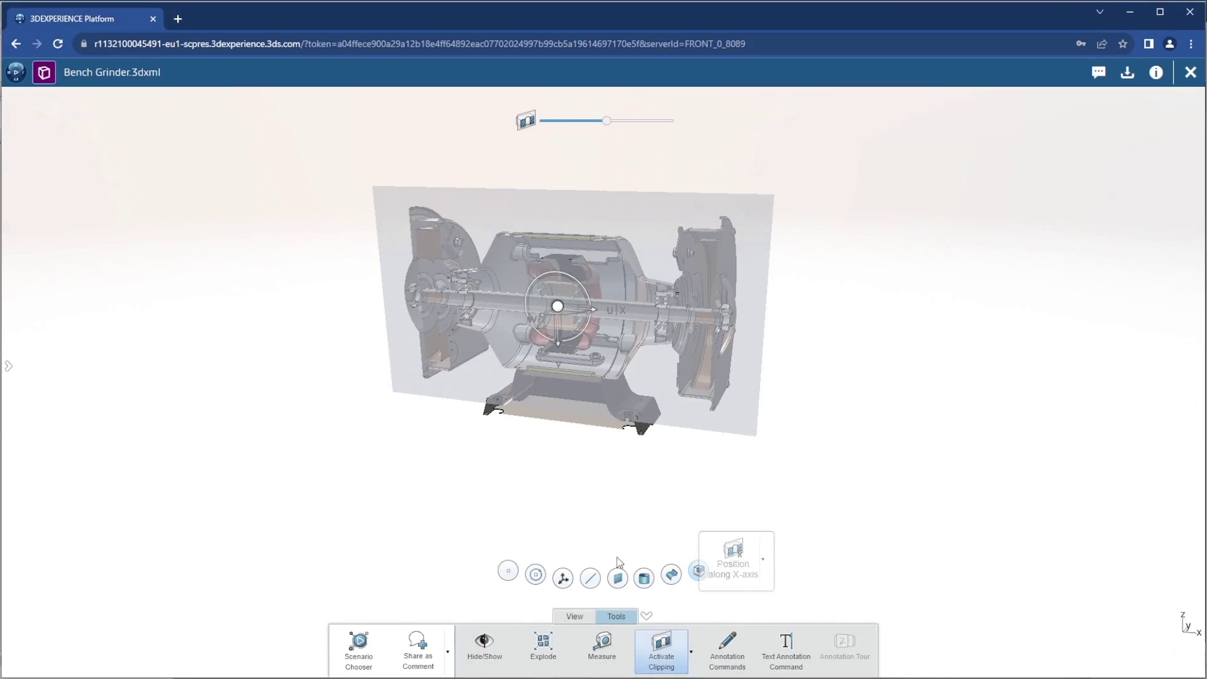
Step: Orbit the grinder, slide the section plane, and post the mounting-hole comment with its markup image
drag(670, 604, 651, 227)
mouse_move(607, 123)
mouse_down()
mouse_move(586, 129)
mouse_move(627, 129)
mouse_up()
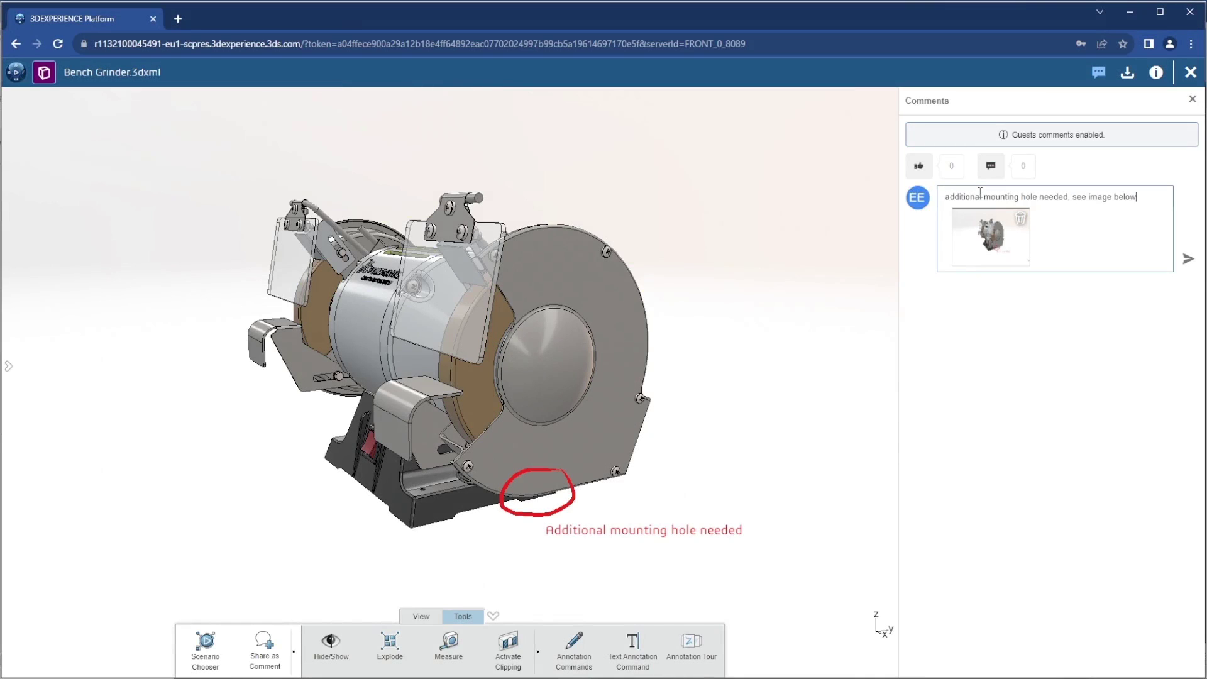
click(1188, 263)
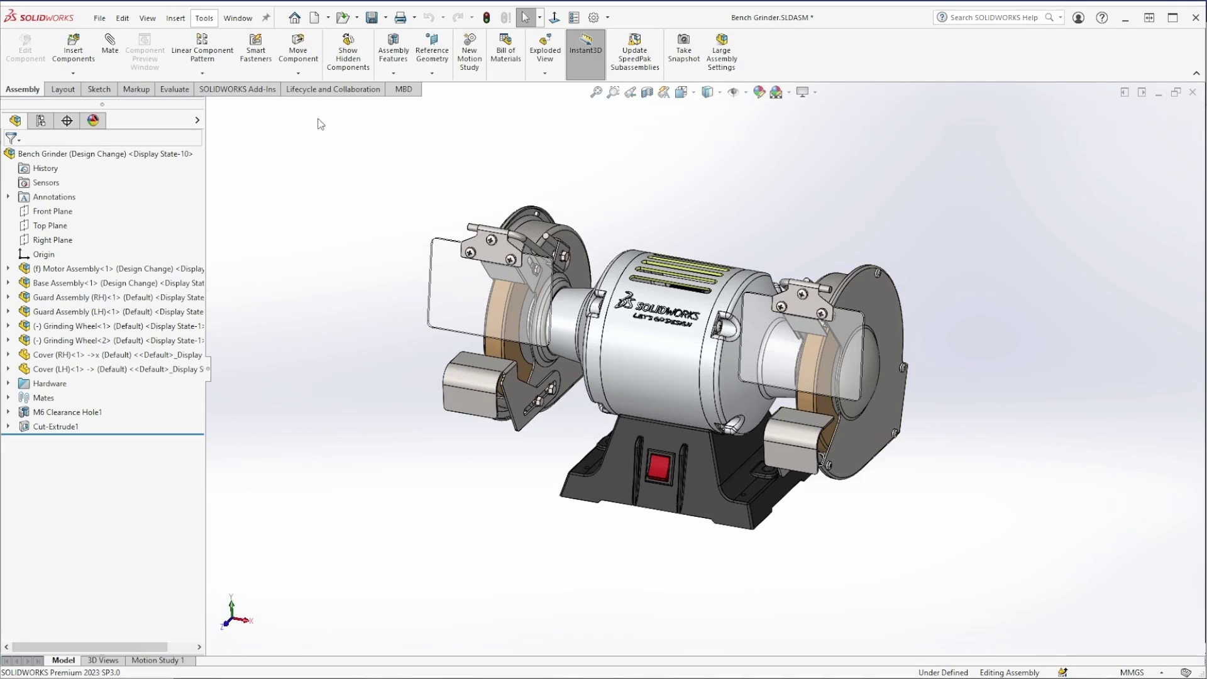
Step: Share Bench Grinder.3dxml from Lifecycle and Collaboration with guest comments enabled, and copy the link
click(322, 90)
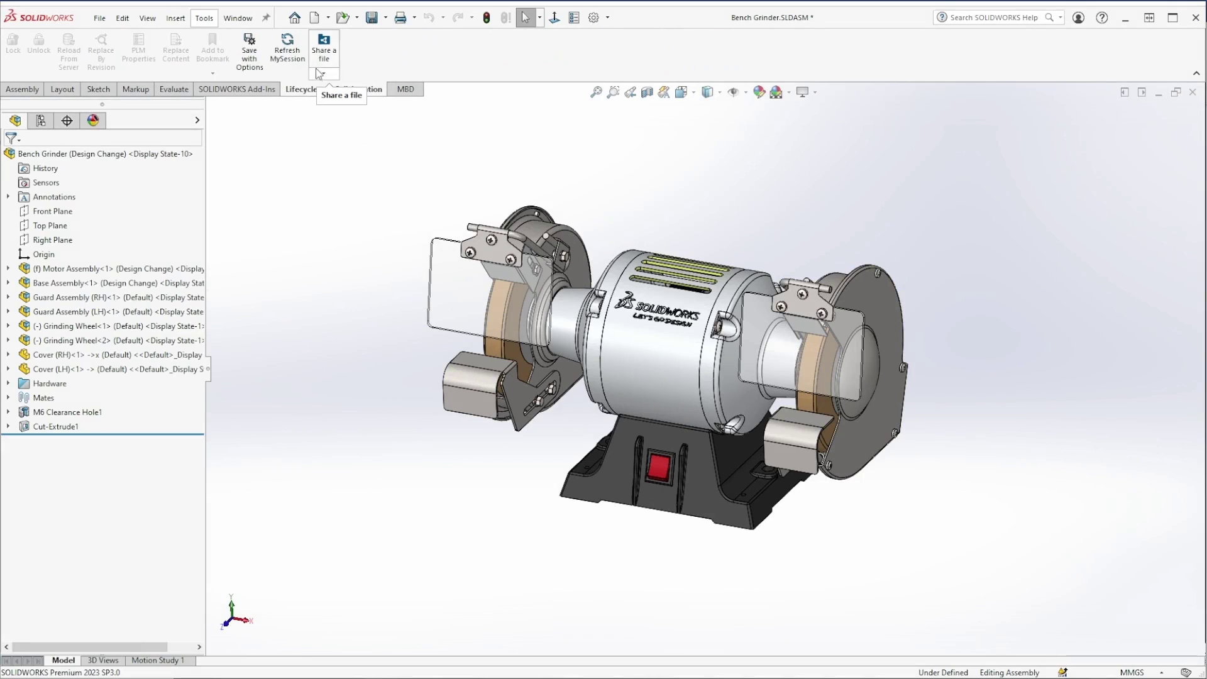
click(323, 50)
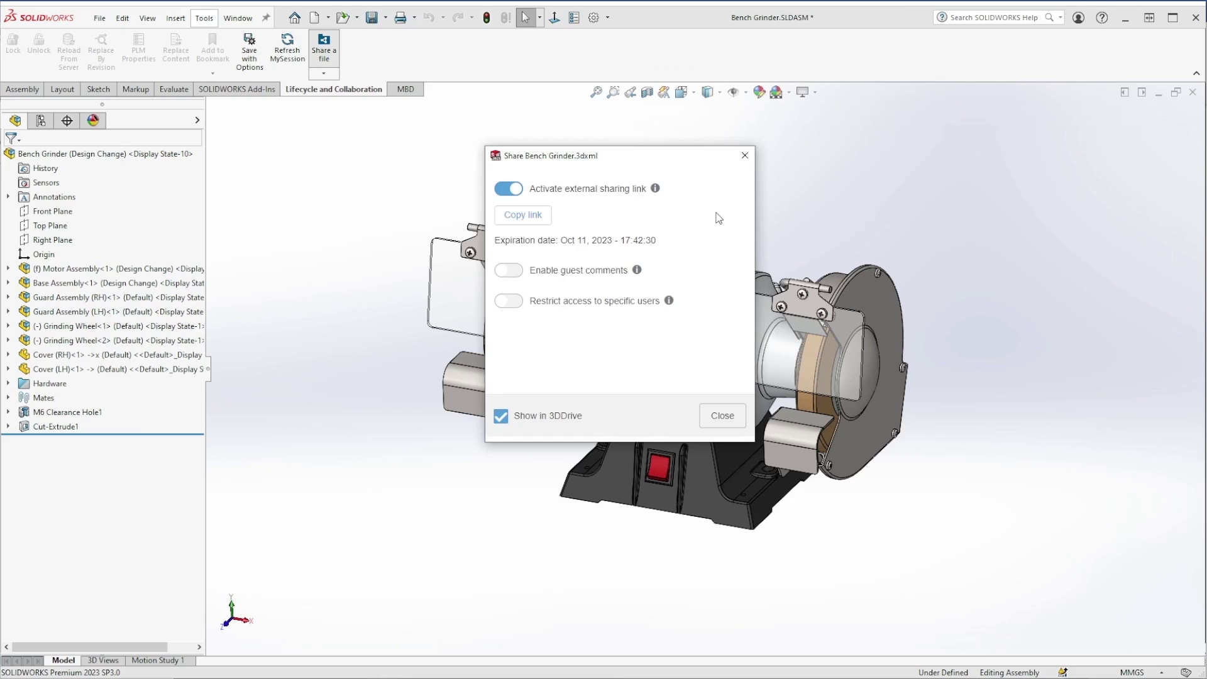
click(514, 277)
click(545, 216)
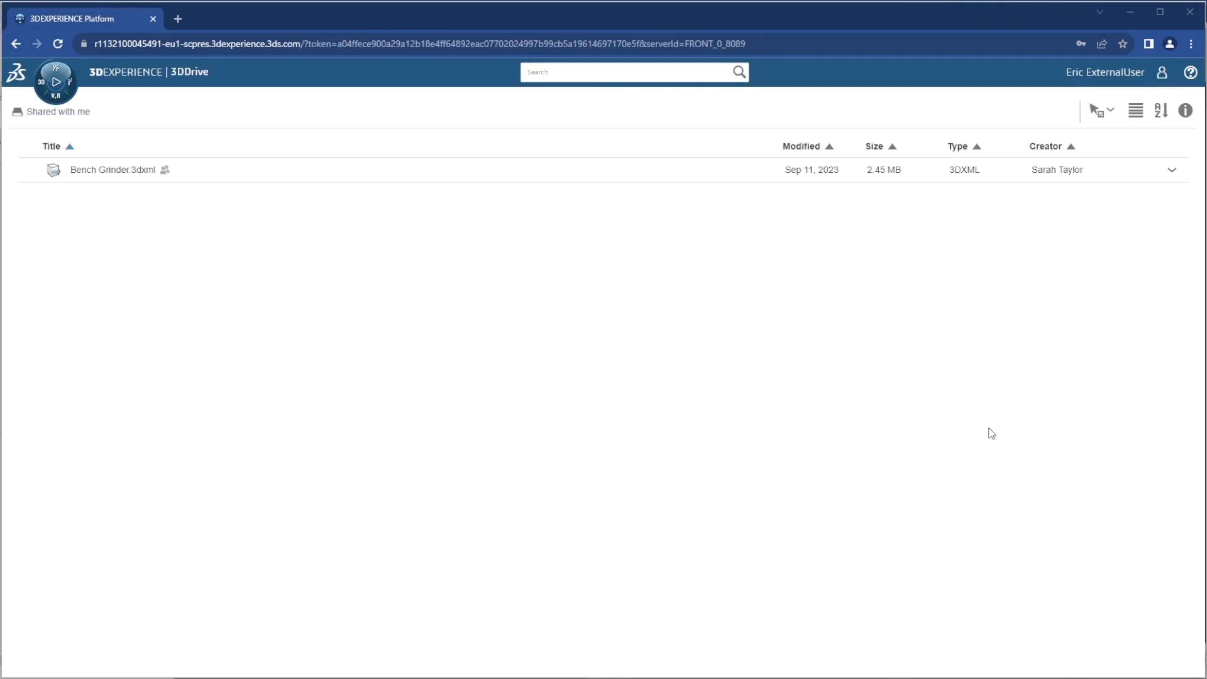
Step: Open Bench Grinder.3dxml from 3DDrive's shared files in the 3D viewer
click(1090, 79)
click(100, 176)
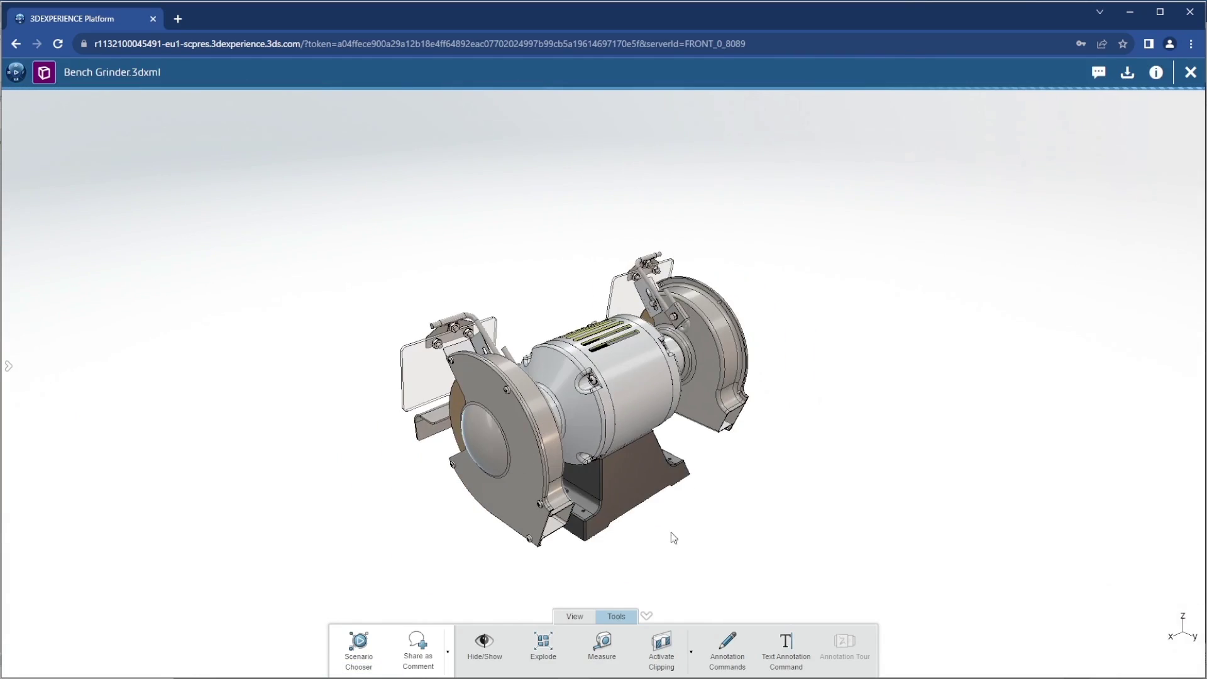
Step: Orbit the grinder and preview the transparent and Illustration display modes
mouse_move(671, 536)
mouse_down()
mouse_move(647, 547)
mouse_move(709, 502)
mouse_move(830, 481)
mouse_move(916, 499)
mouse_move(893, 545)
mouse_move(870, 511)
mouse_move(879, 507)
mouse_move(601, 466)
mouse_move(640, 528)
mouse_move(597, 483)
mouse_move(563, 384)
mouse_move(561, 295)
mouse_move(568, 318)
mouse_move(482, 562)
mouse_up()
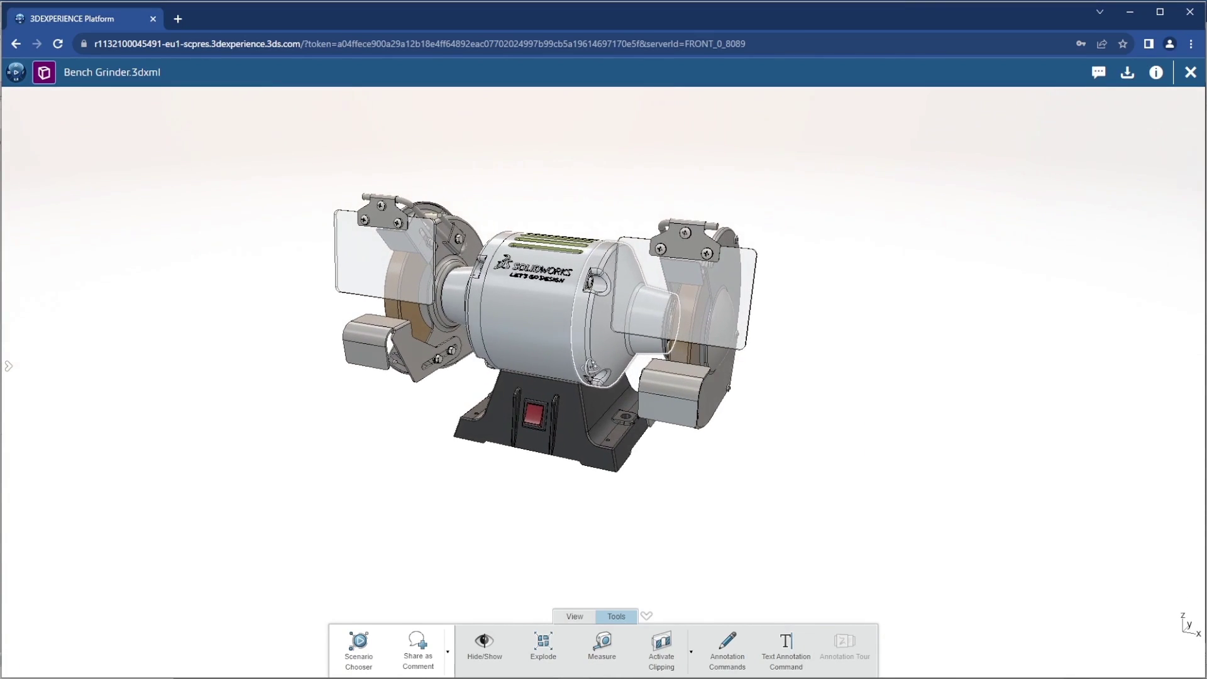
click(572, 617)
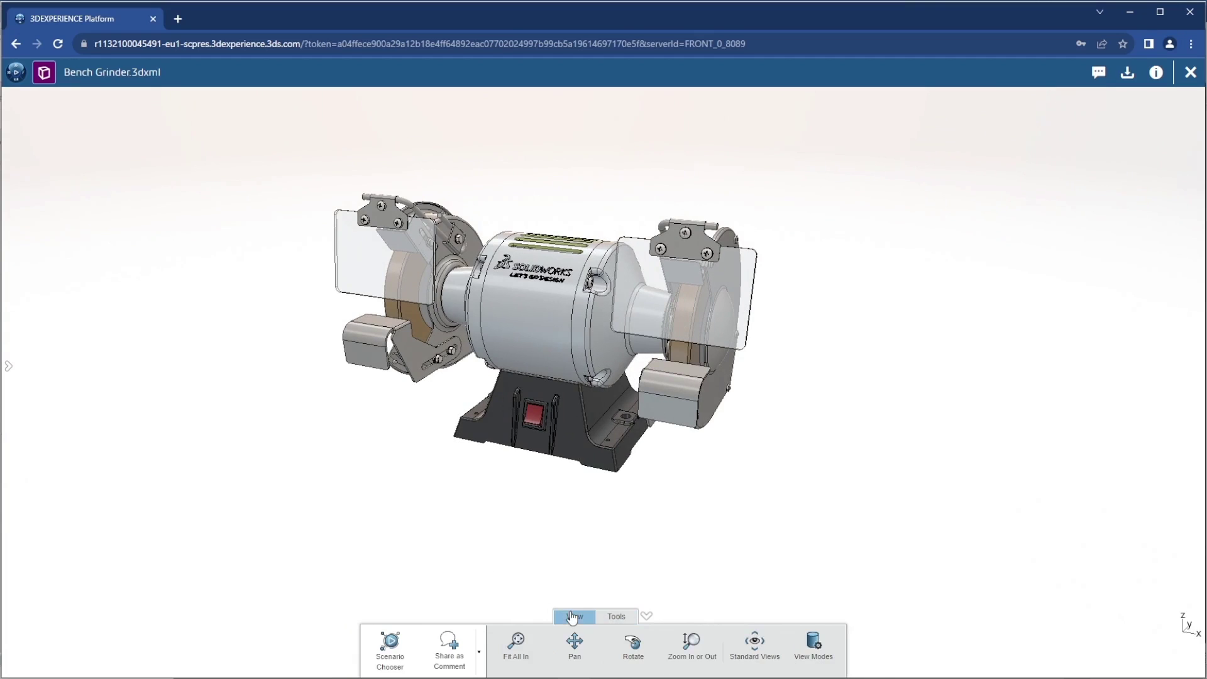
click(814, 647)
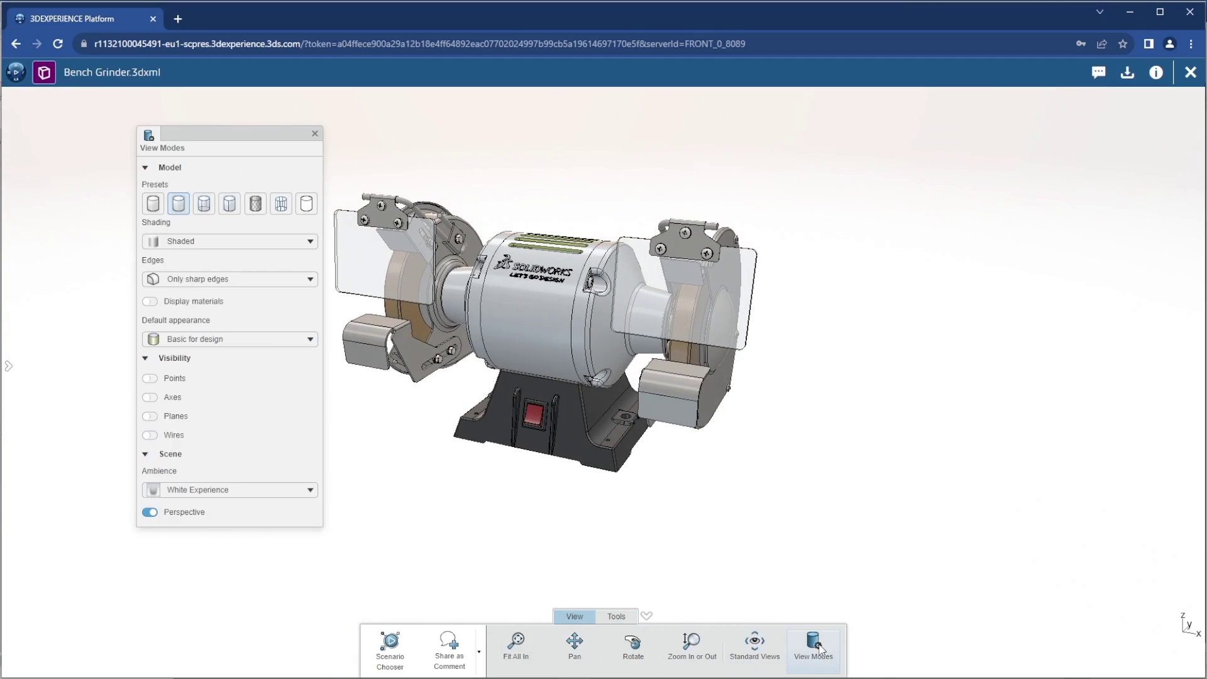
click(209, 210)
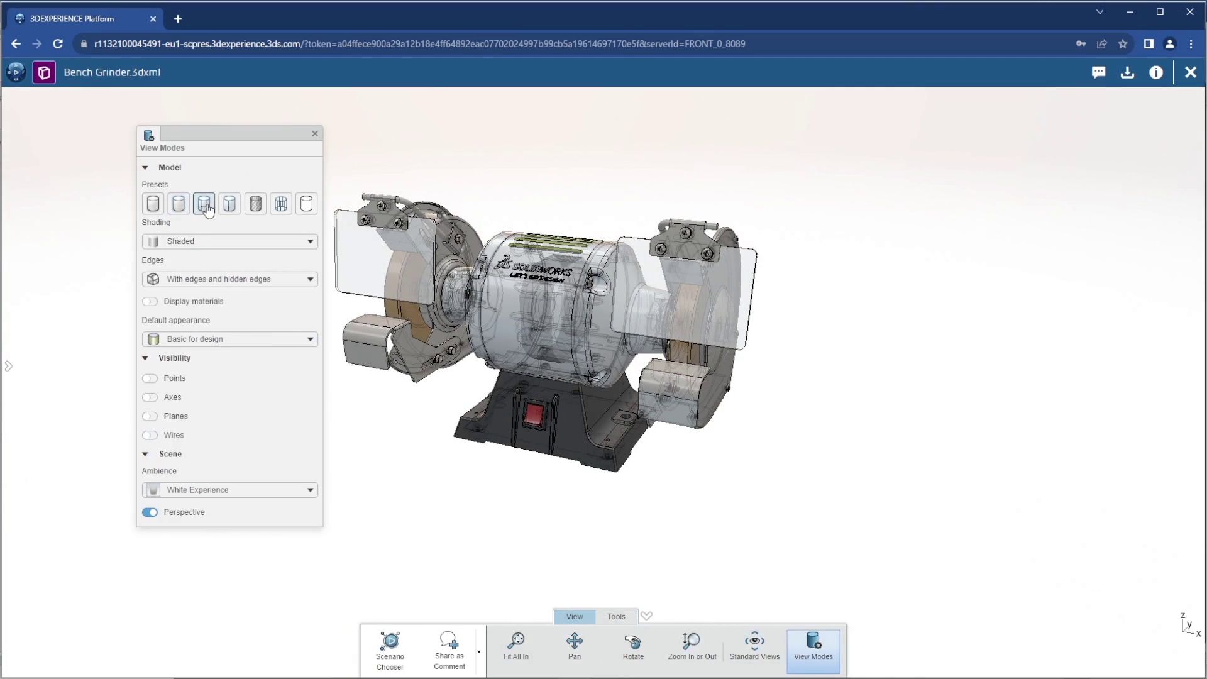
click(307, 207)
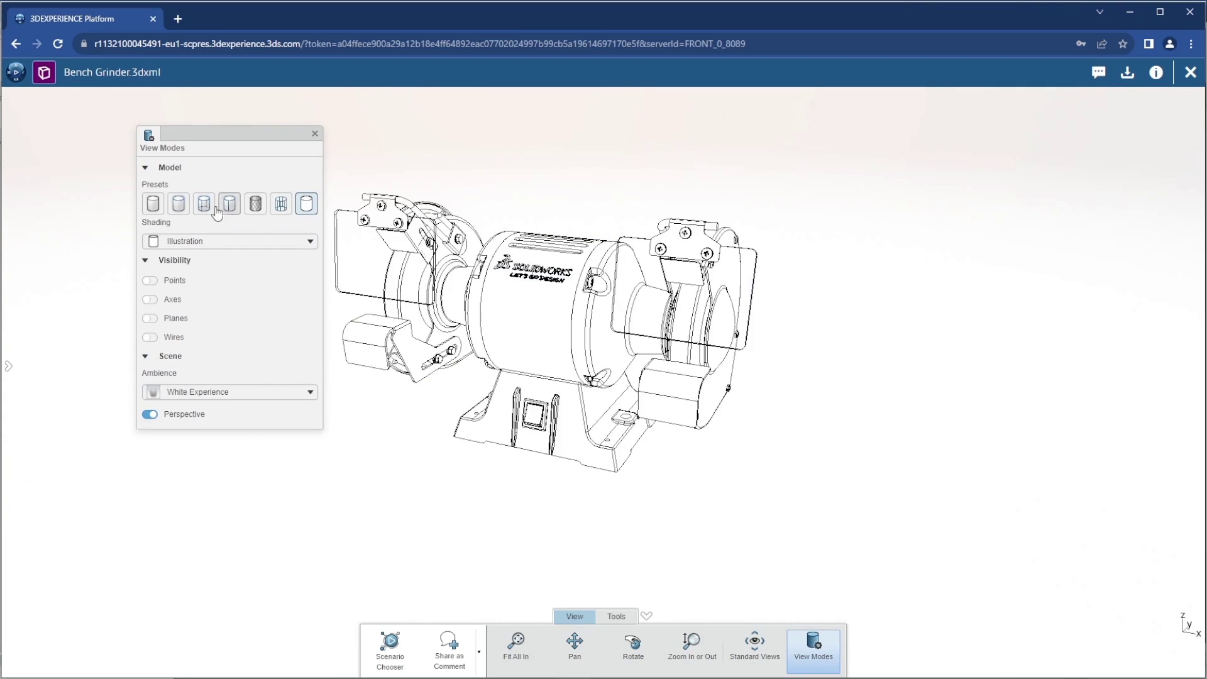
Step: Return the grinder to shaded display with edges and activate Hide/Show
click(183, 211)
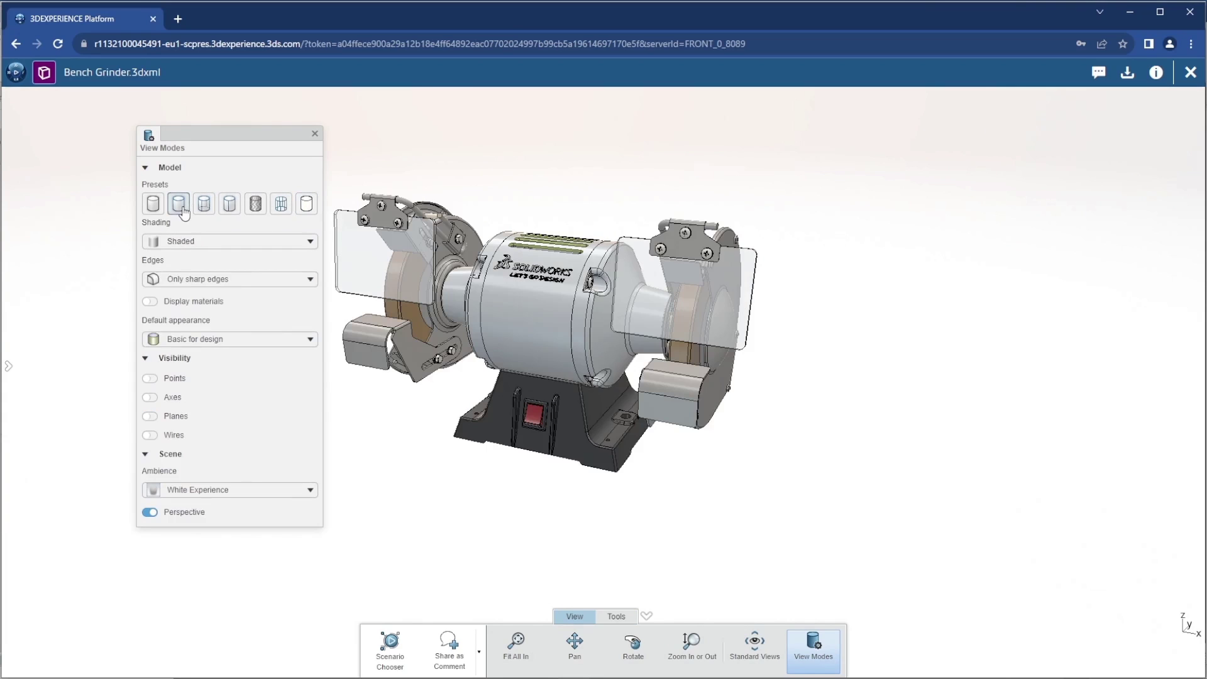
click(314, 135)
click(616, 617)
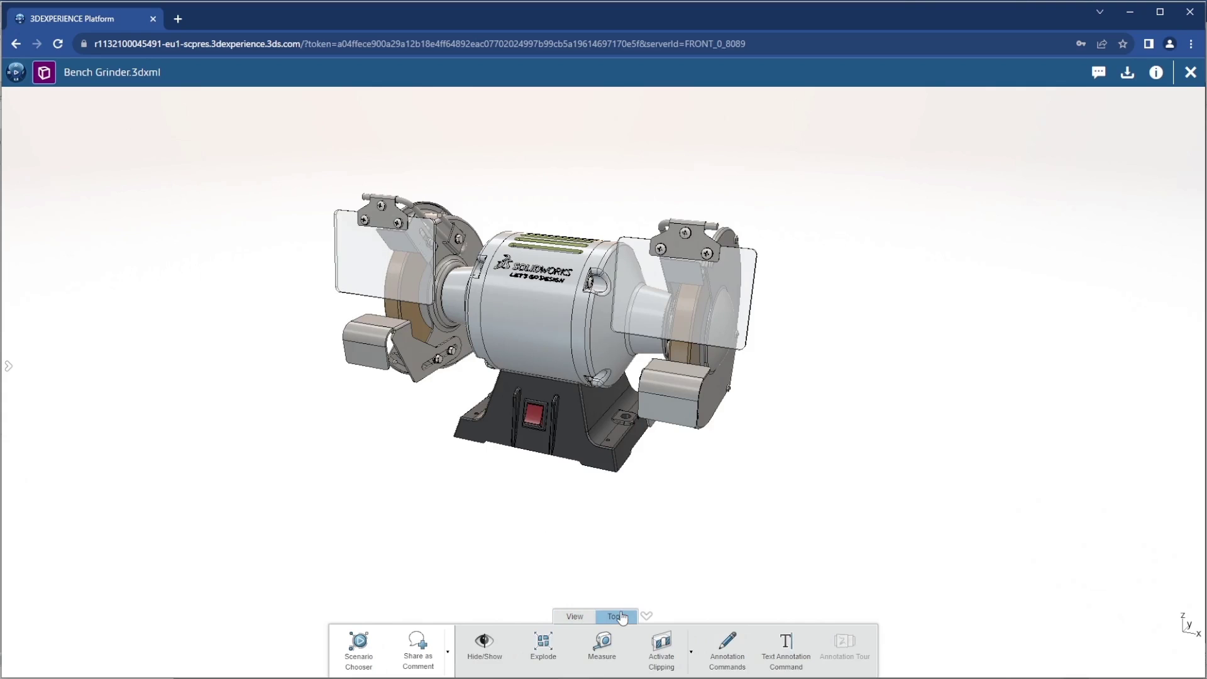
click(483, 646)
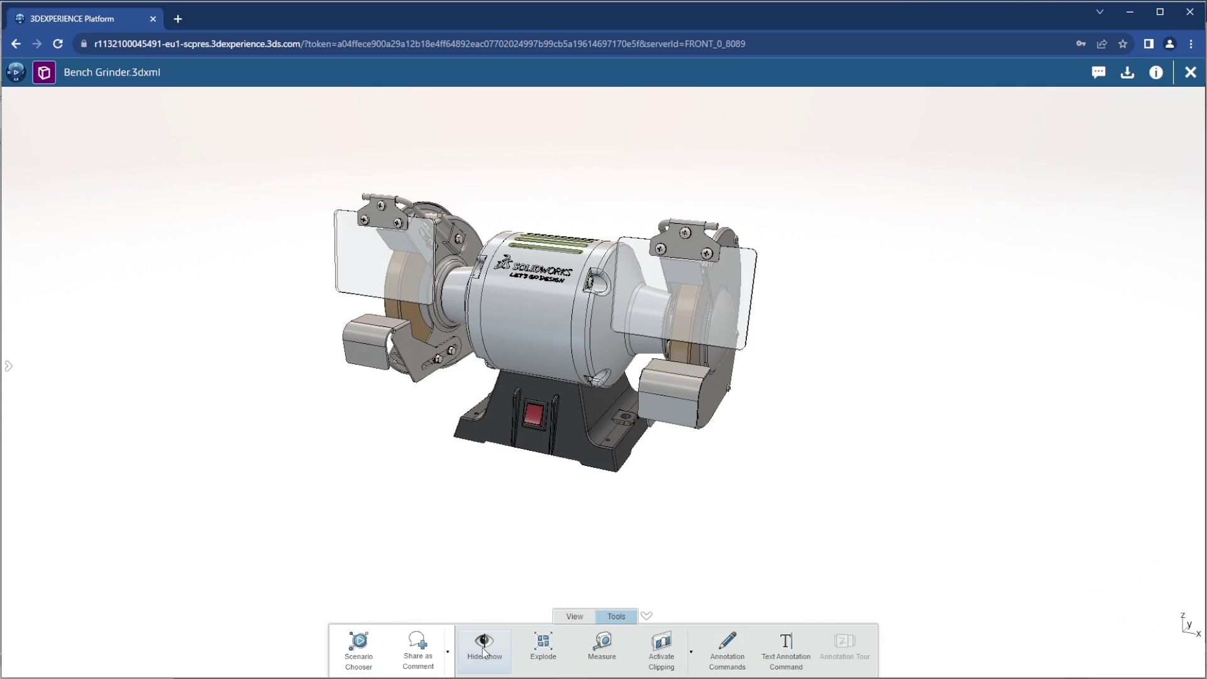
Step: Hide the motor housing and the right wheel guard
click(543, 337)
click(691, 405)
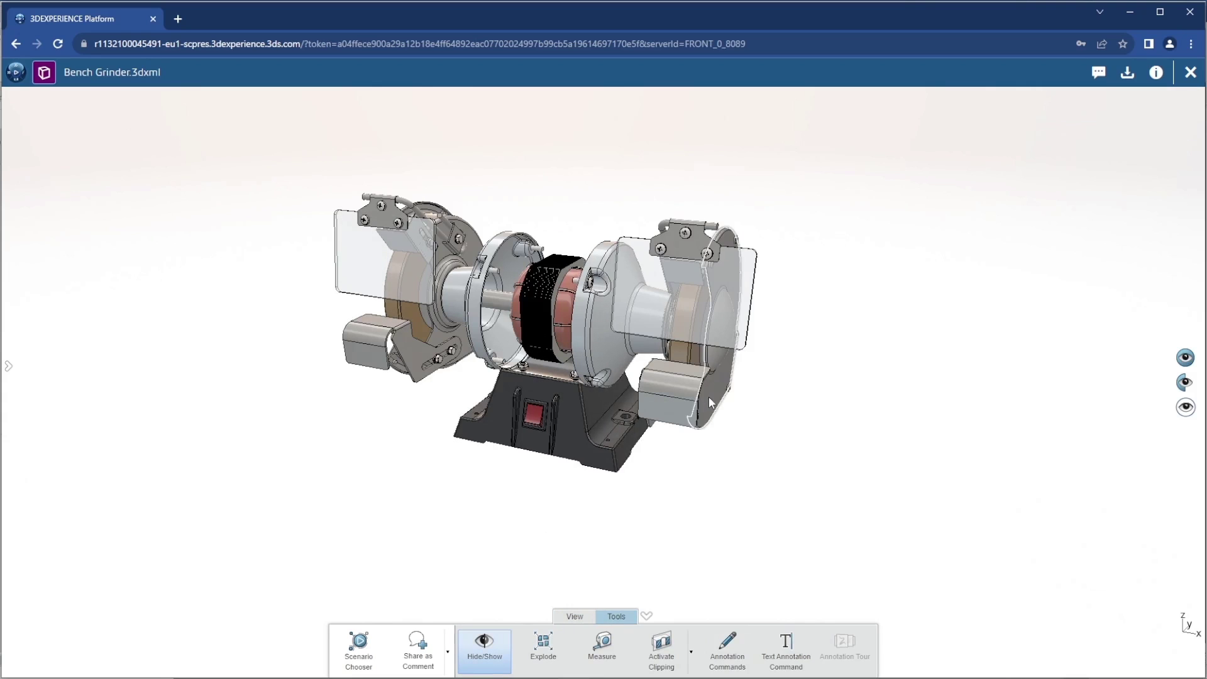
drag(731, 503, 698, 485)
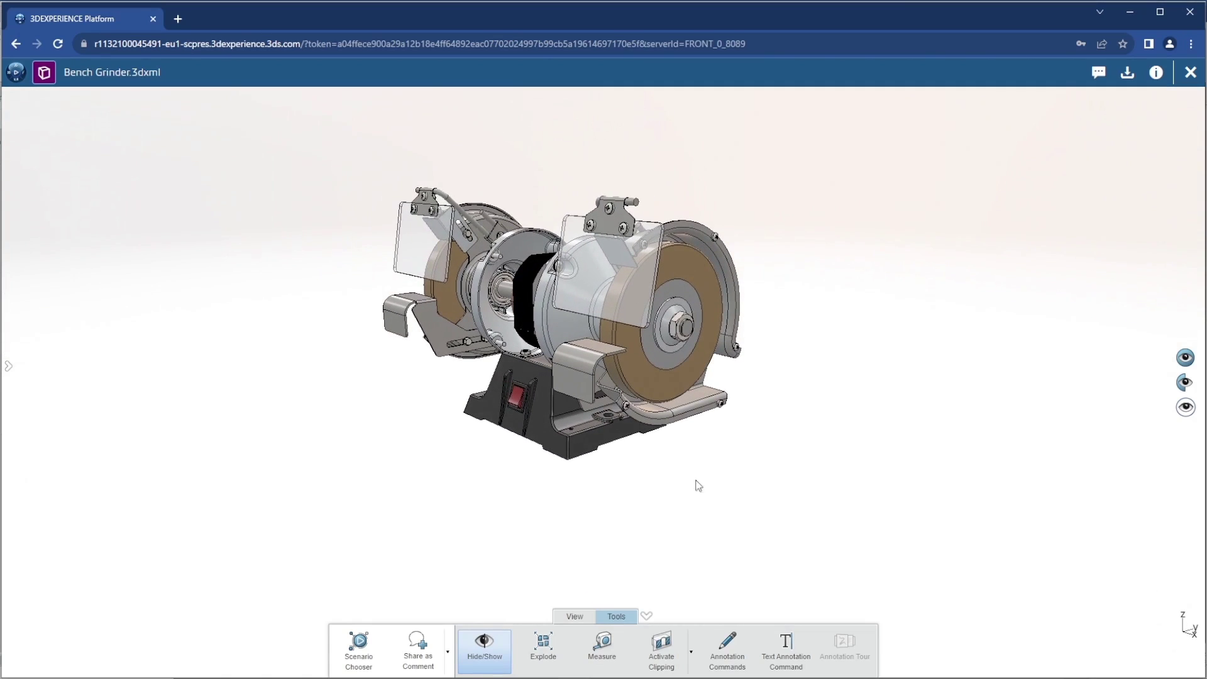
Step: Show all parts again and cut the grinder with a clipping section plane
click(1182, 363)
drag(657, 517, 721, 522)
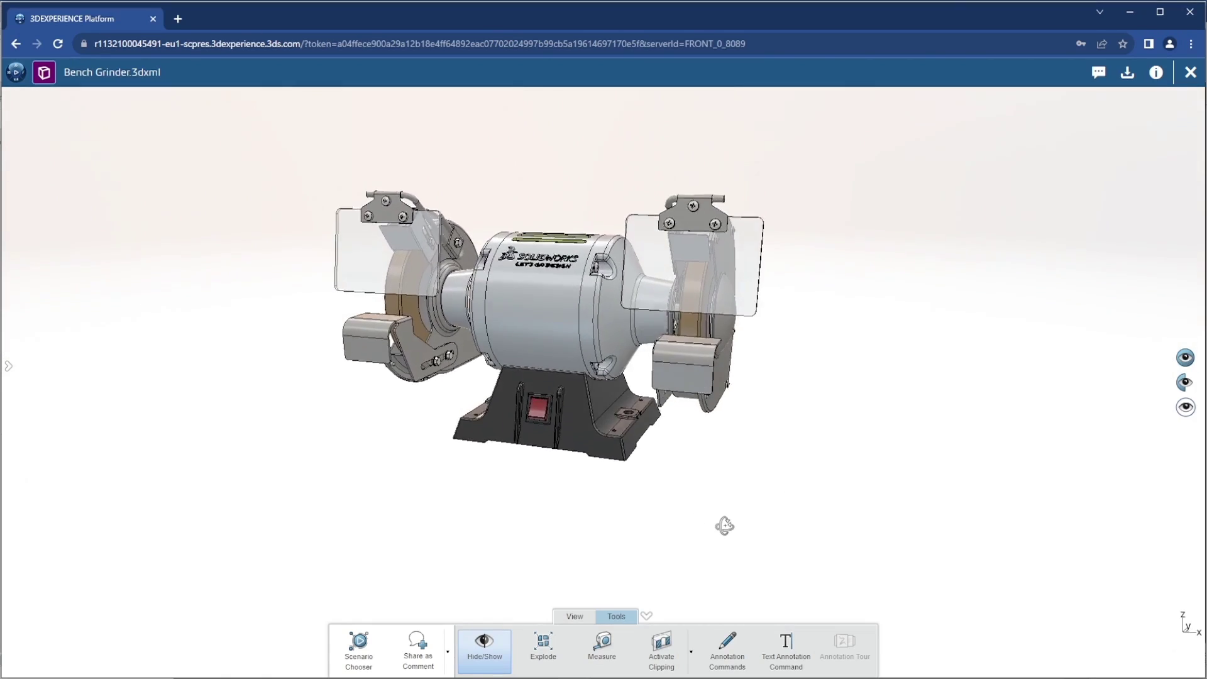
click(662, 643)
drag(656, 529, 611, 130)
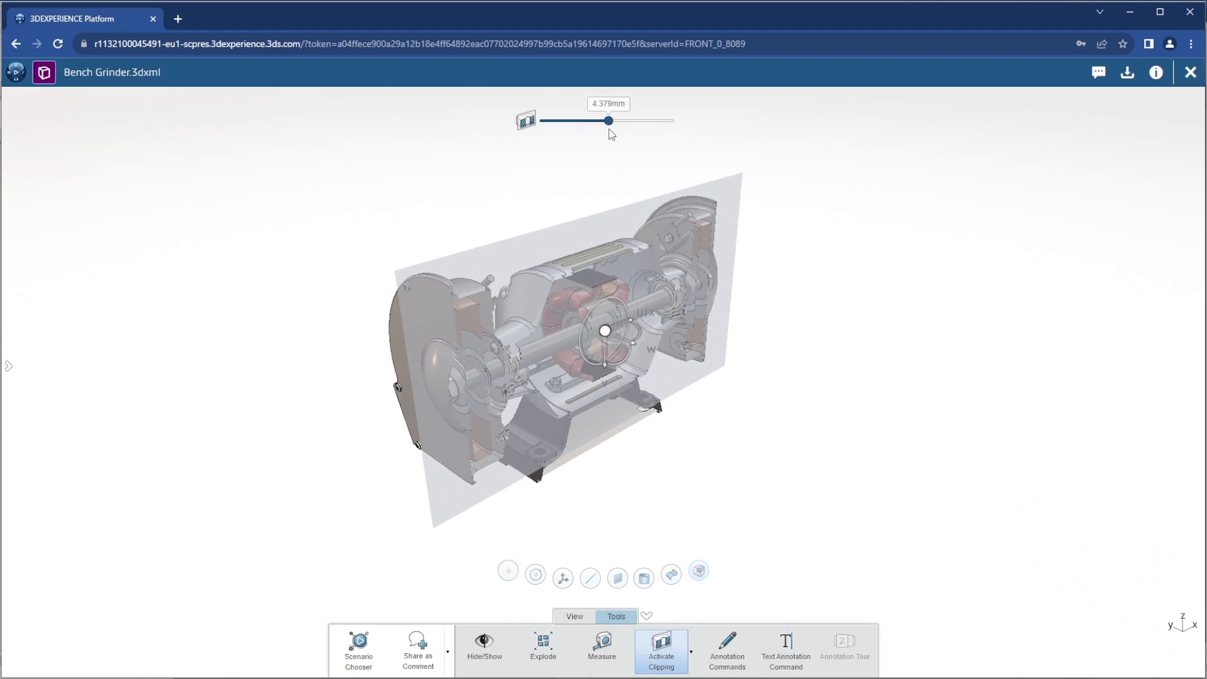
Step: Turn off the section cut and measure the small base hole at Ø 4.2 mm
click(663, 660)
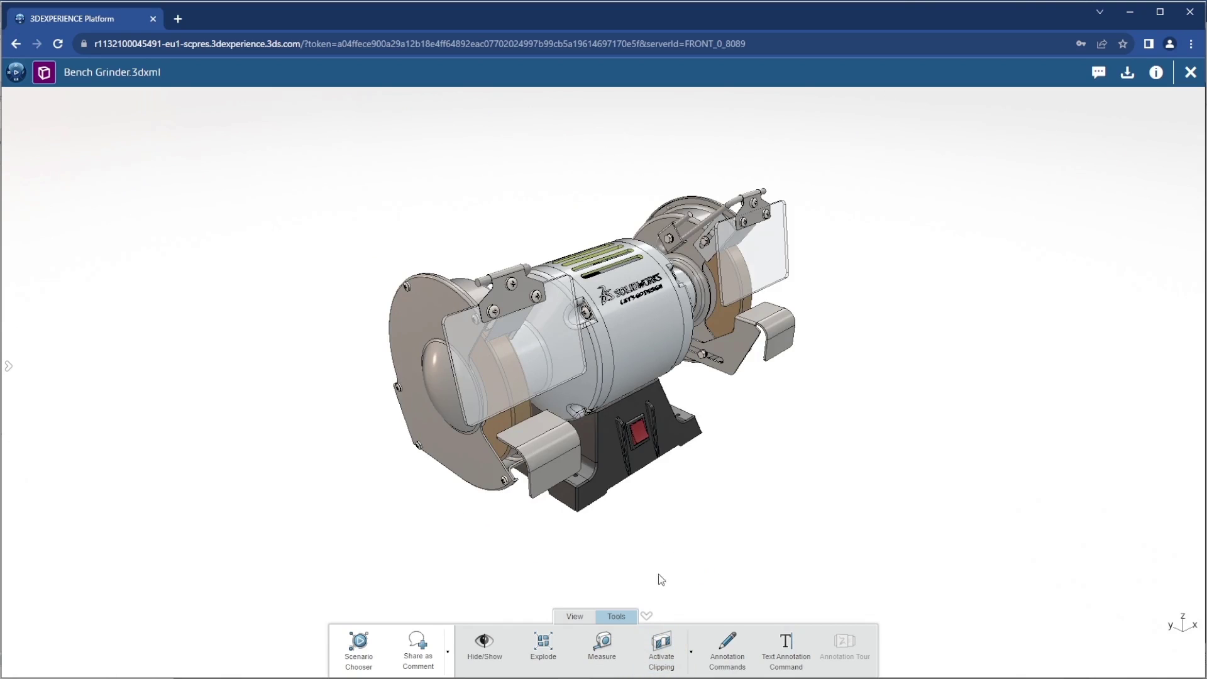
click(605, 651)
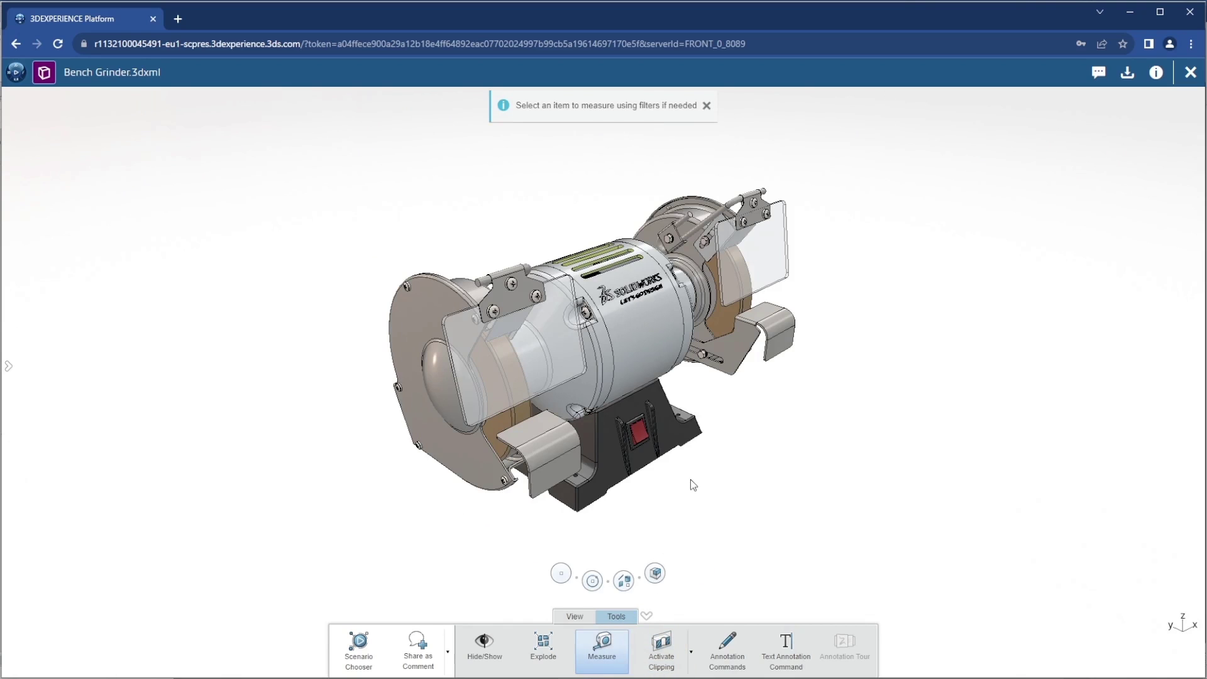
middle_drag(694, 492, 654, 450)
scroll(654, 441, up, 10)
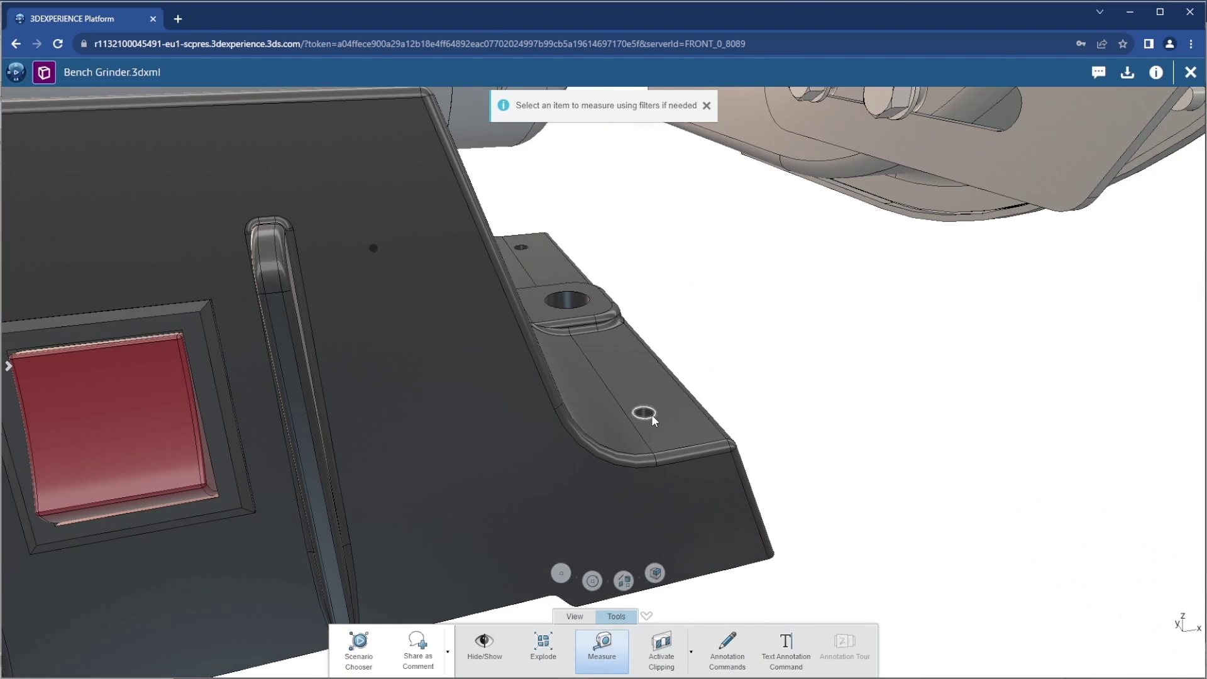
click(651, 414)
drag(717, 422, 916, 413)
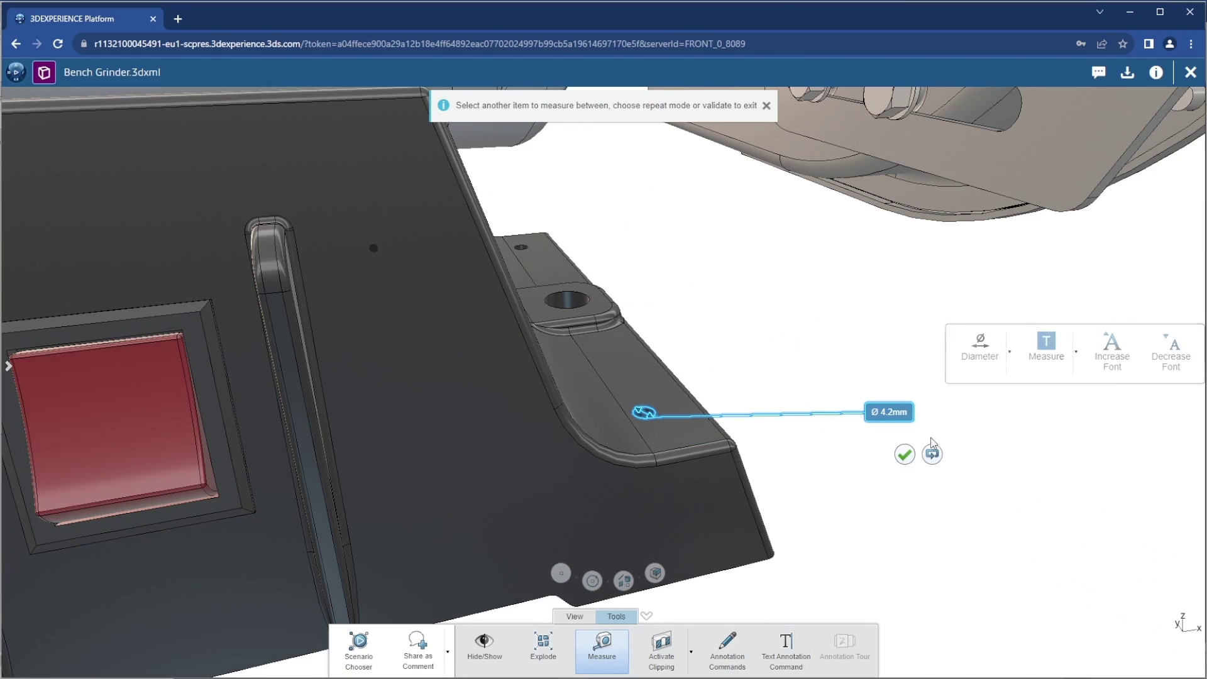
click(904, 455)
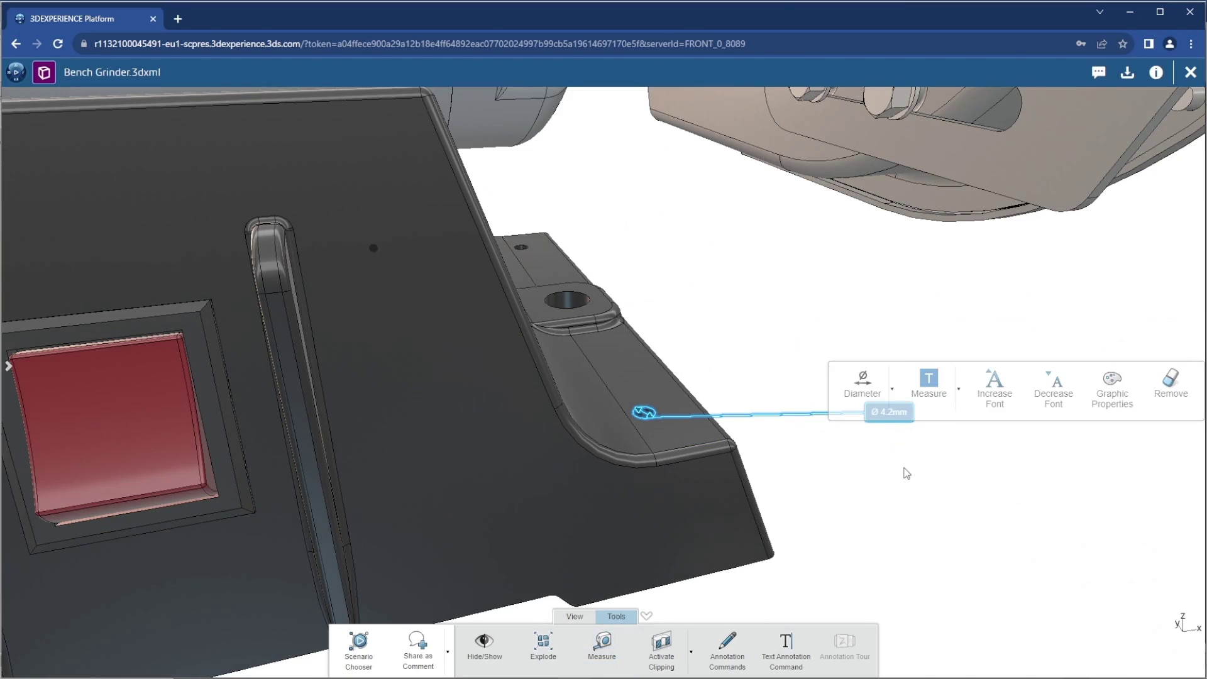
Step: Delete the Ø 4.2 mm measurement label and zoom out to the whole grinder
click(906, 472)
drag(919, 575, 890, 556)
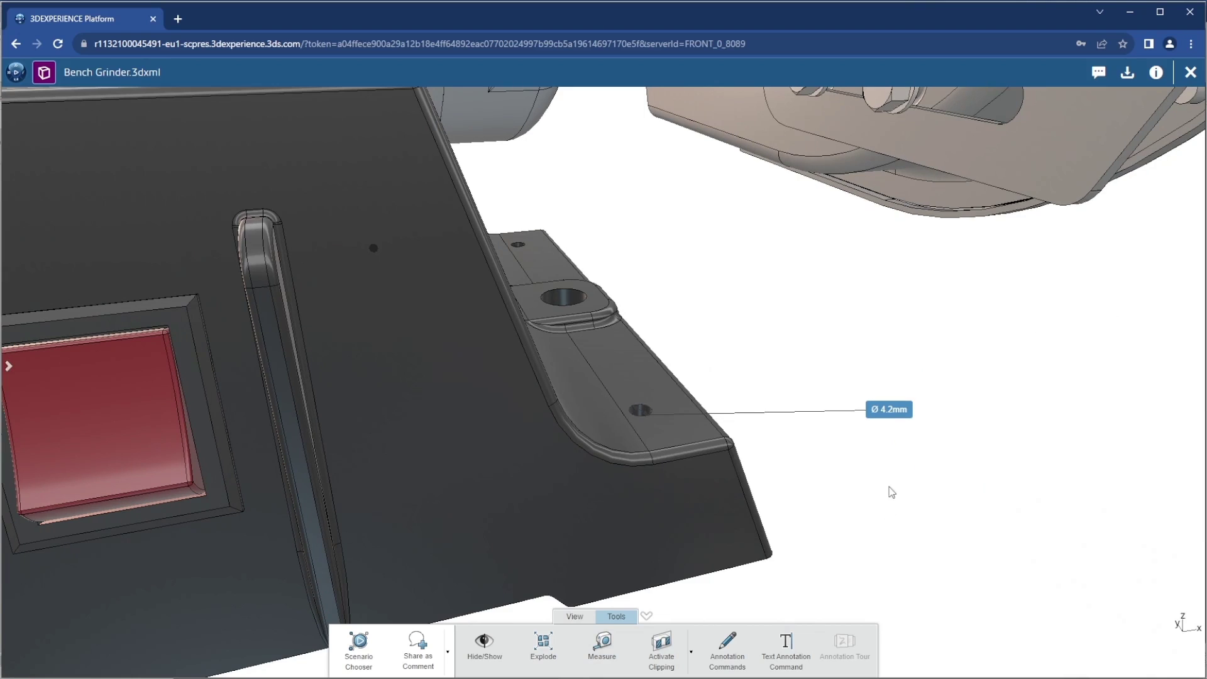
click(894, 412)
key(Delete)
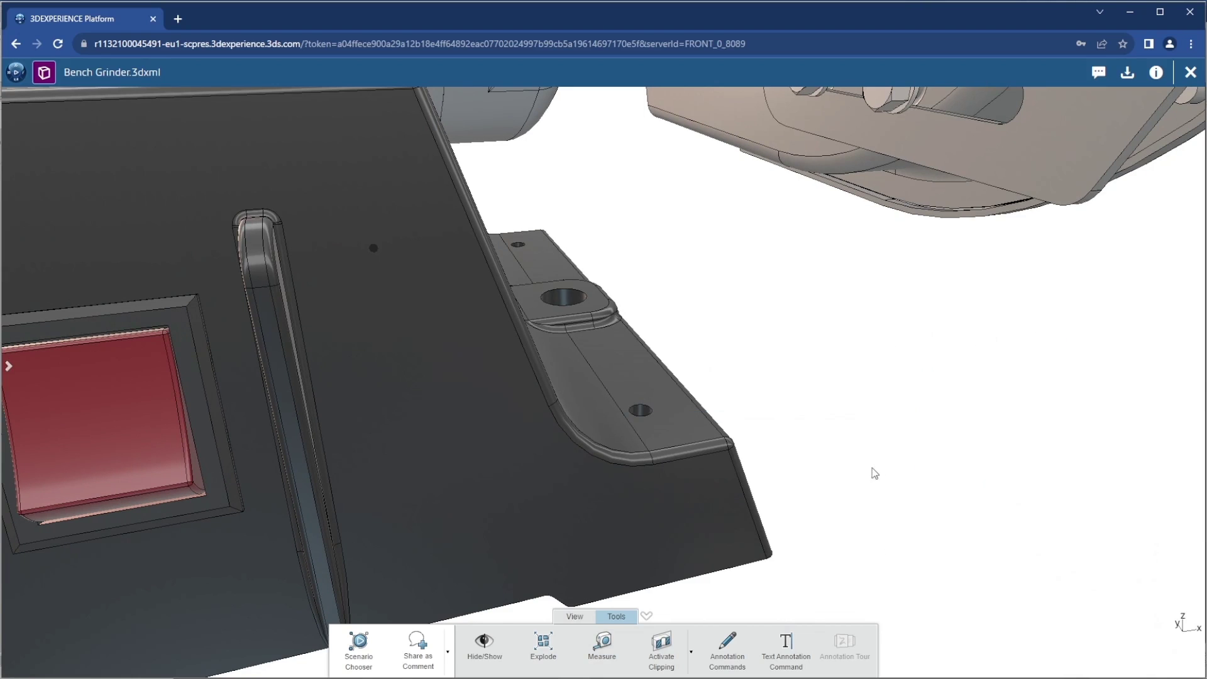
scroll(829, 494, down, 10)
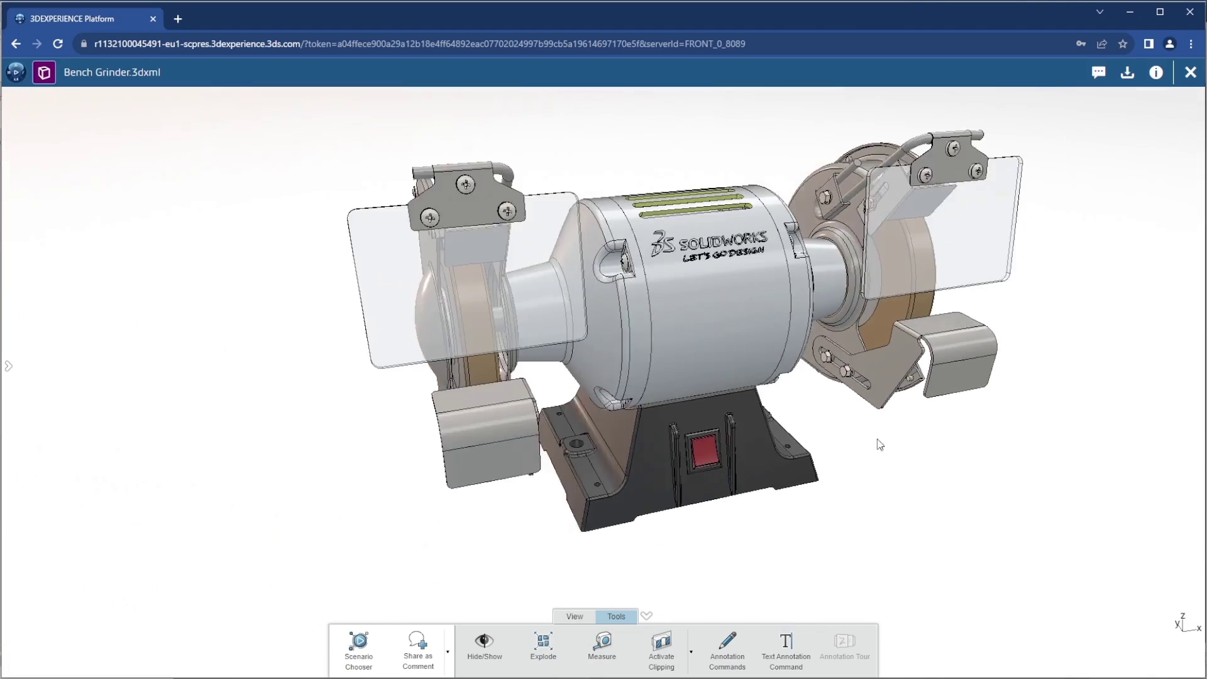
Step: Draw a red freehand circle below the right wheel guard
drag(893, 445, 755, 547)
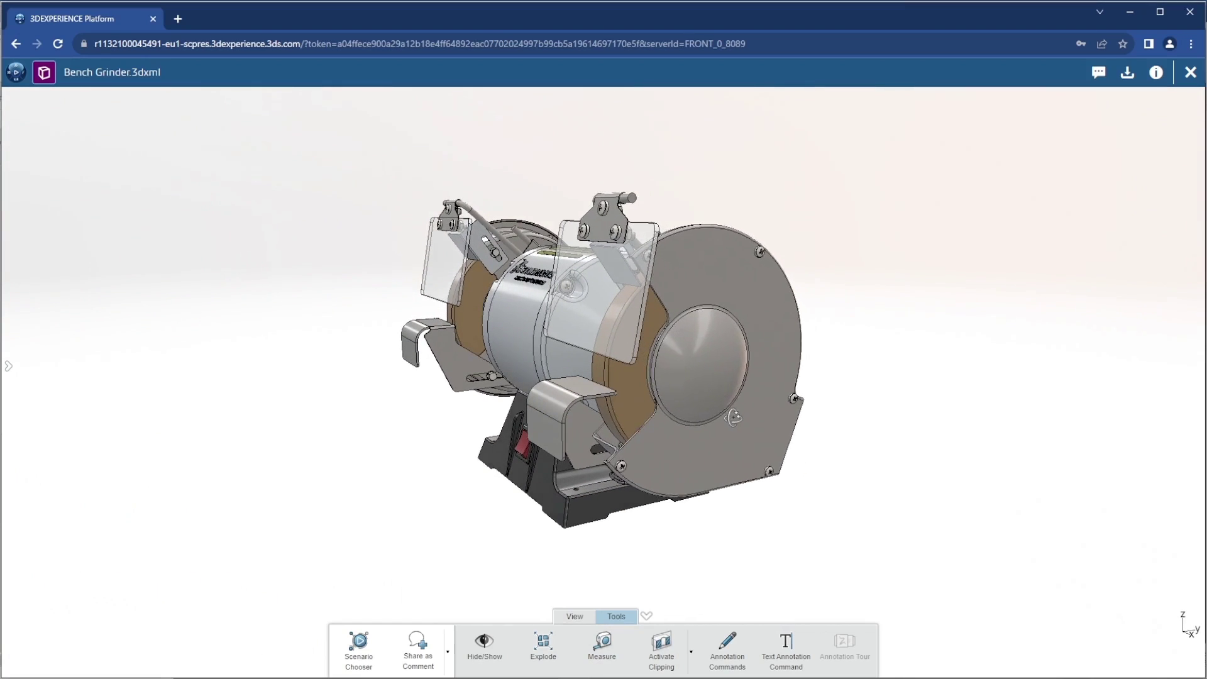
click(729, 643)
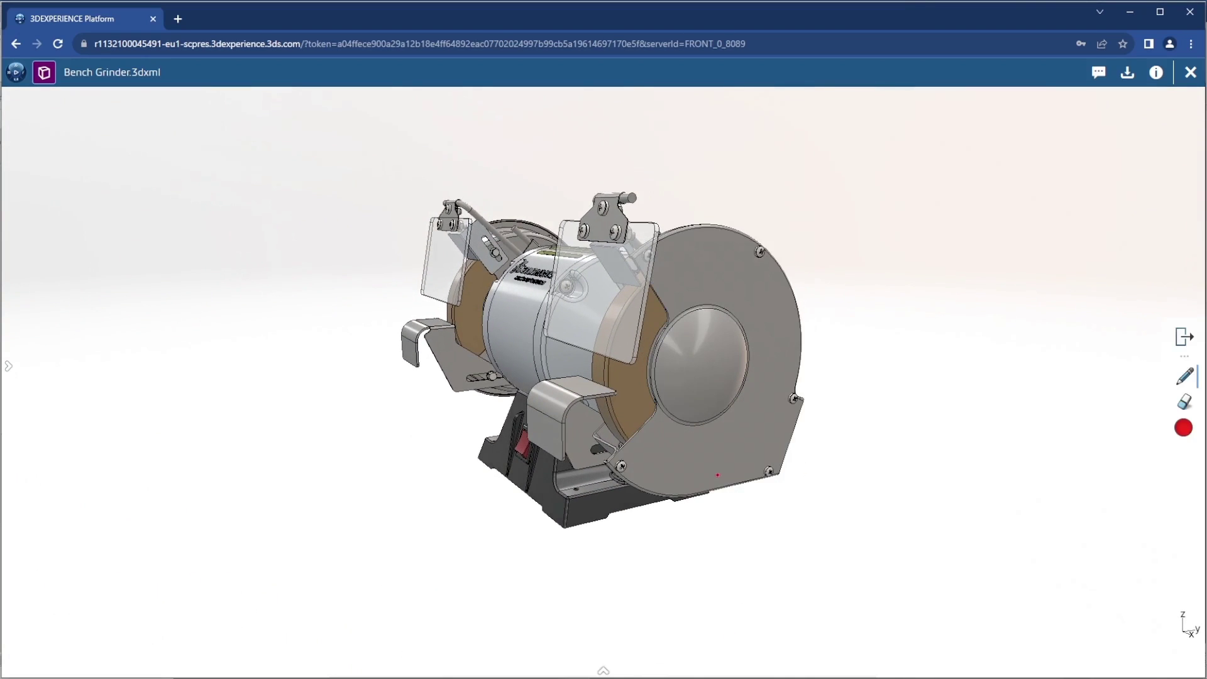
mouse_move(658, 508)
mouse_down()
mouse_move(711, 511)
mouse_move(722, 479)
mouse_up()
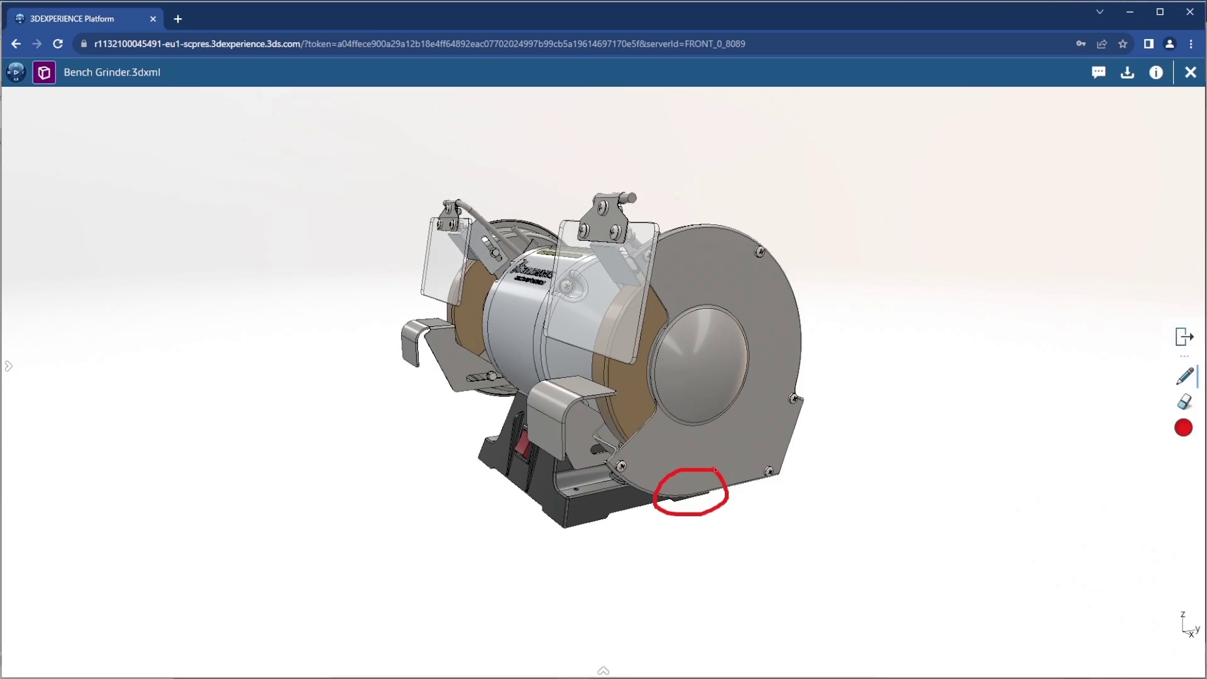
key(Escape)
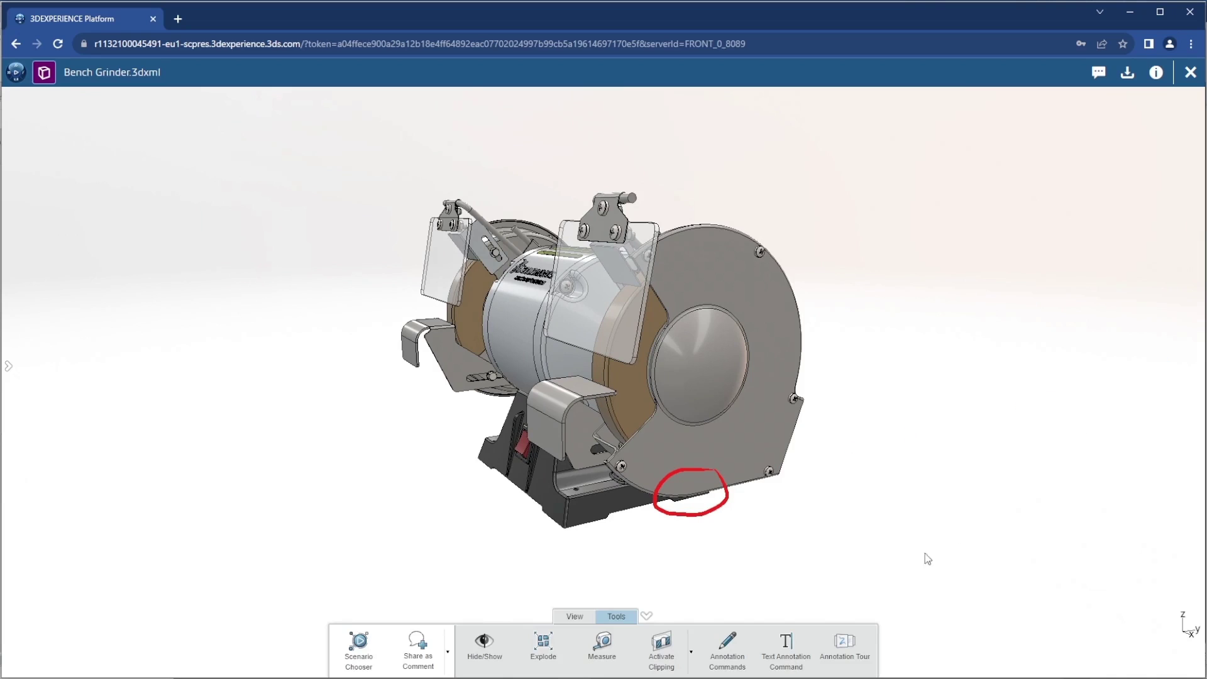
Step: Add the text note 'Additional mounting hole needed' beside the red circle
click(786, 652)
drag(621, 410, 748, 547)
double_click(736, 532)
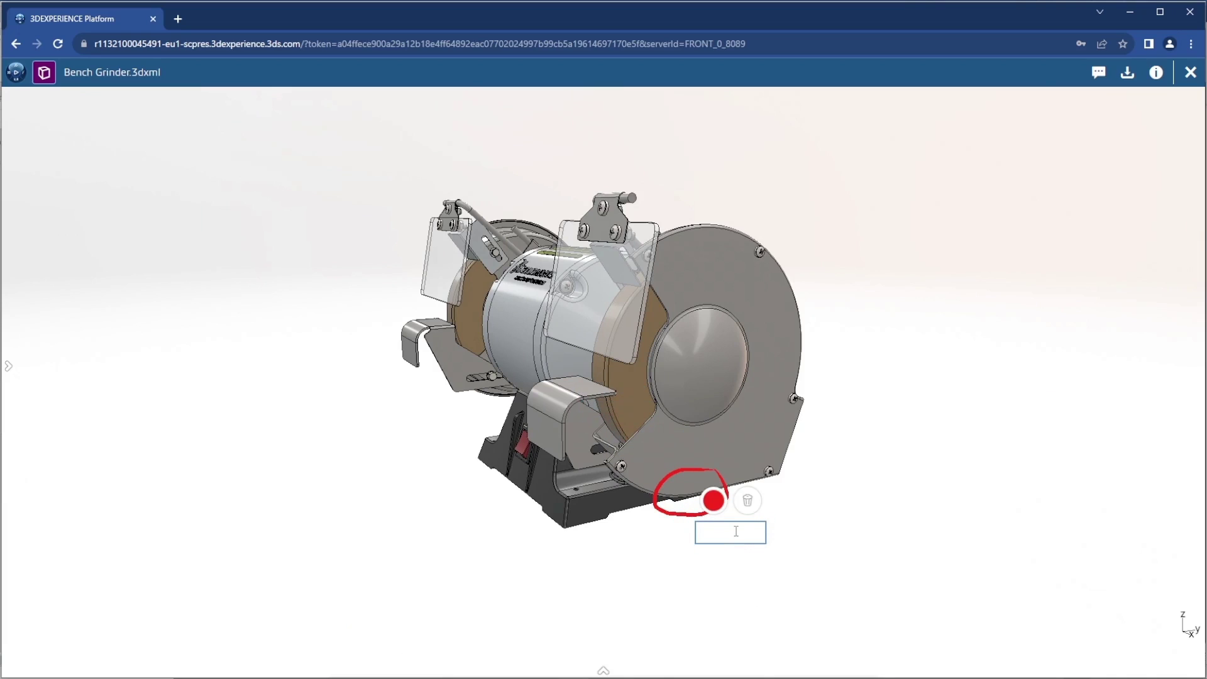
text(Addt)
text(itional mounting)
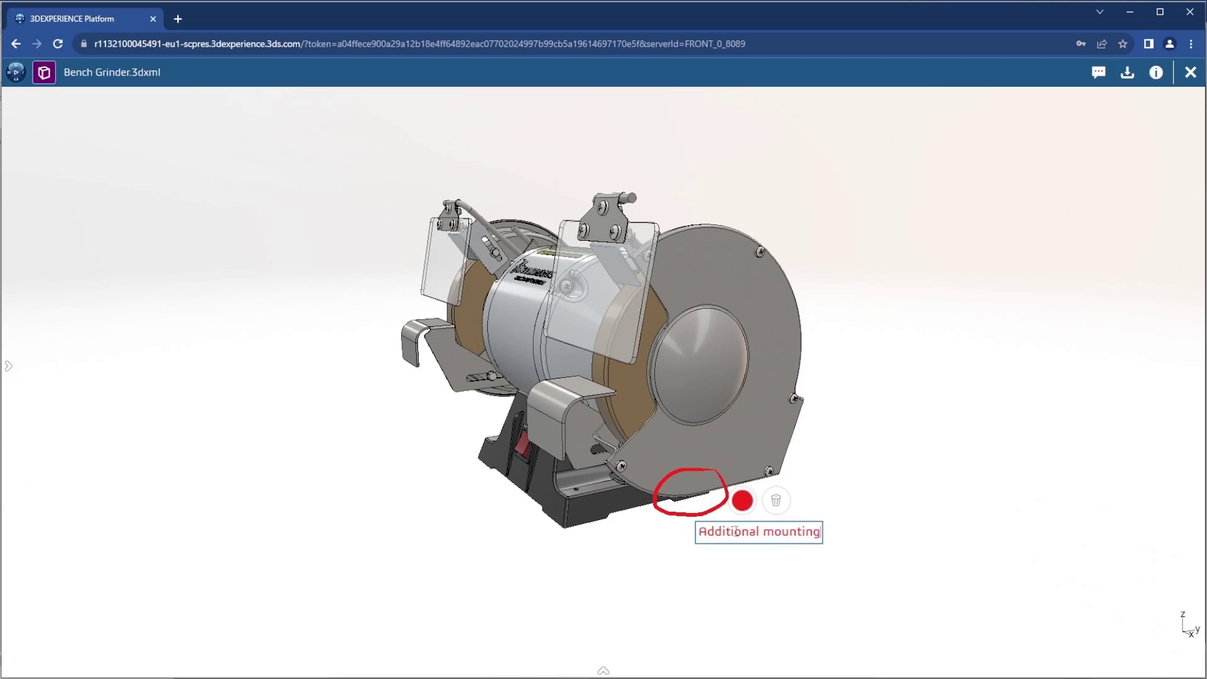
text( holes)
key(BackSpace)
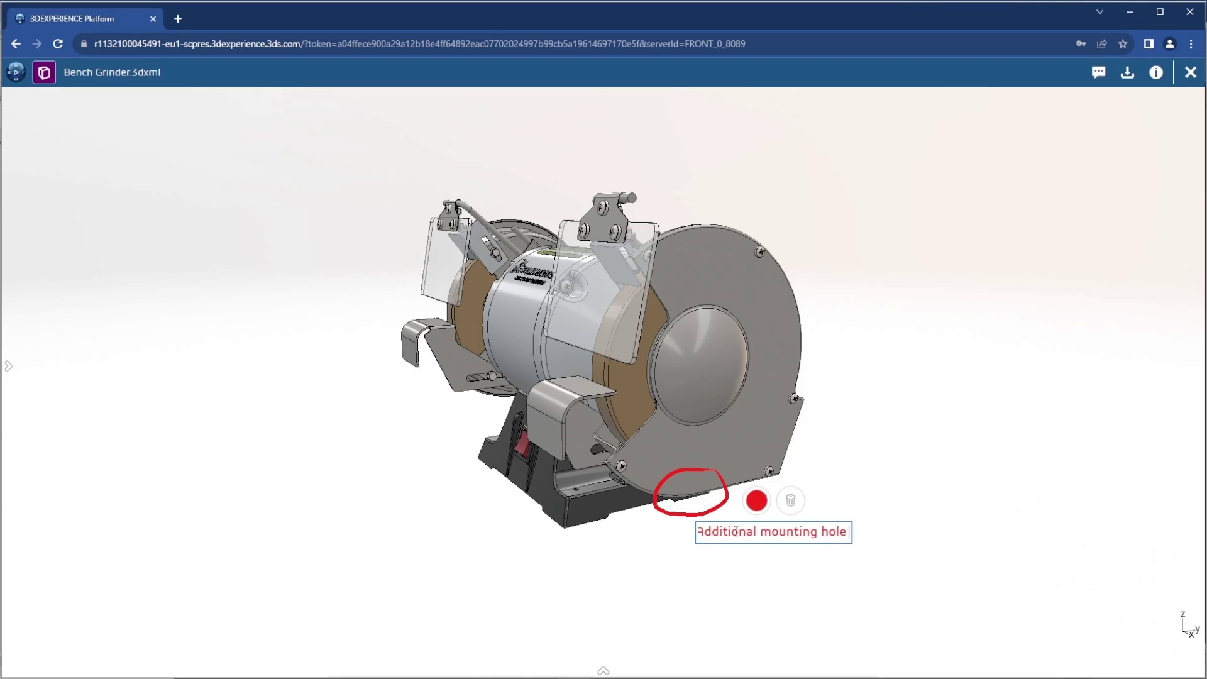
text(needed)
key(Return)
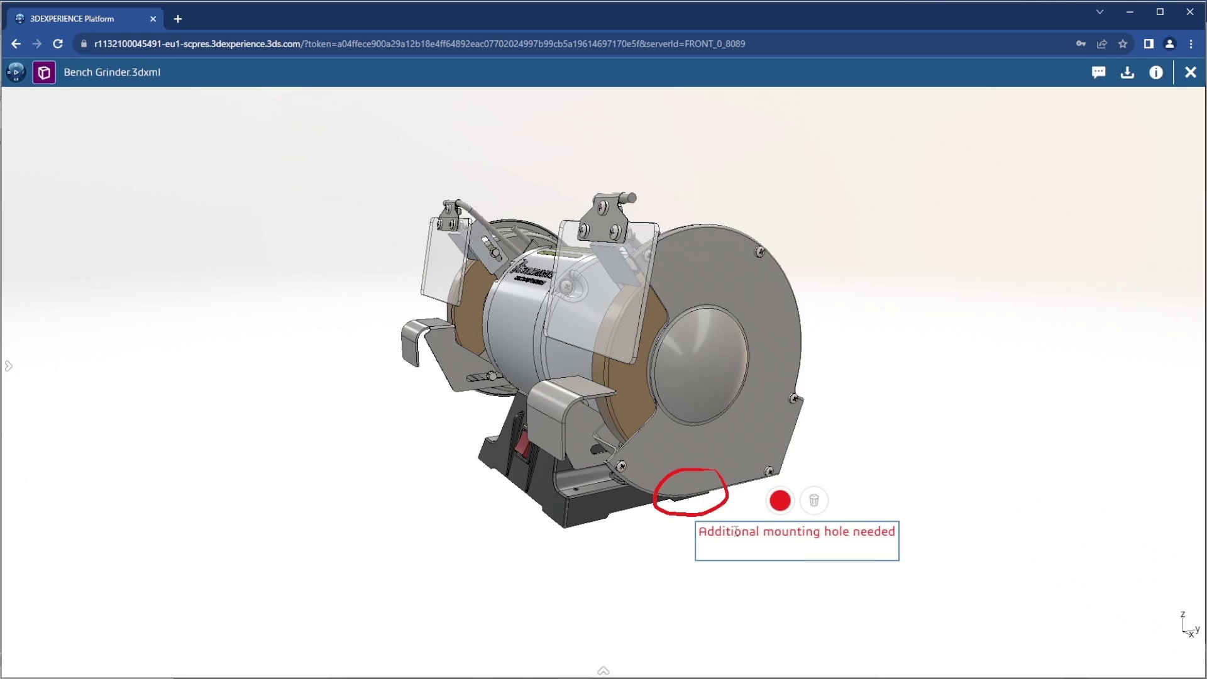
click(944, 472)
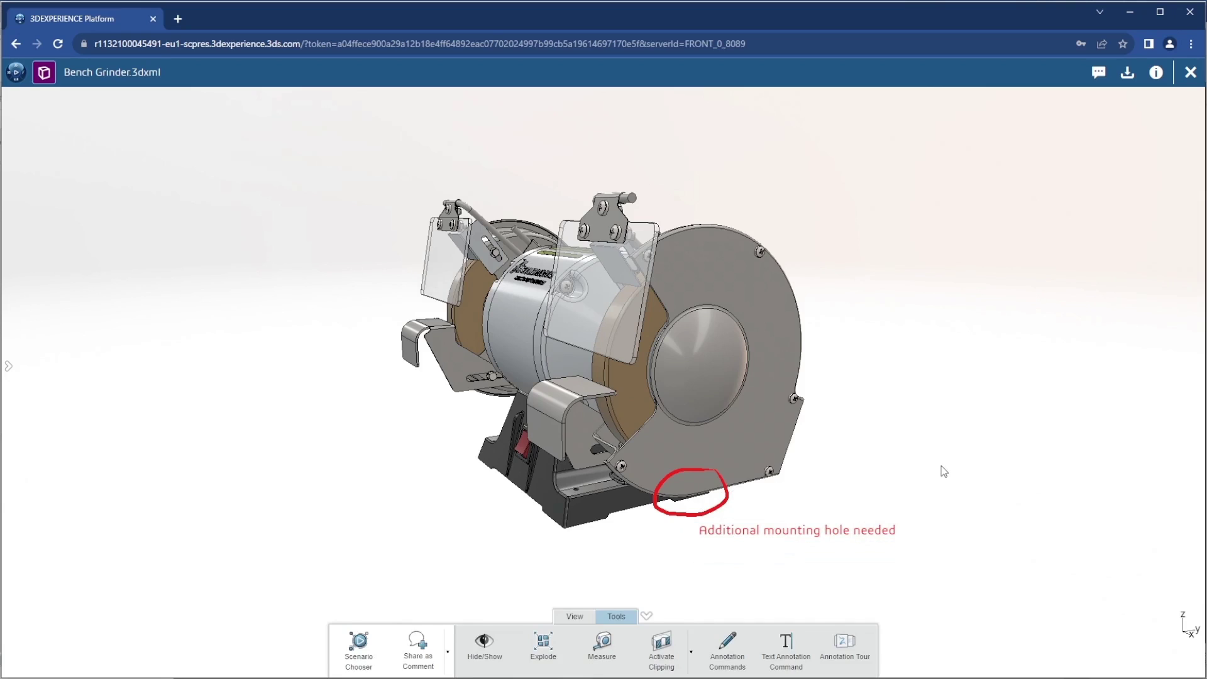
Step: Post the marked-up view as a comment reading 'additional mounting hole needed, see image below'
click(426, 656)
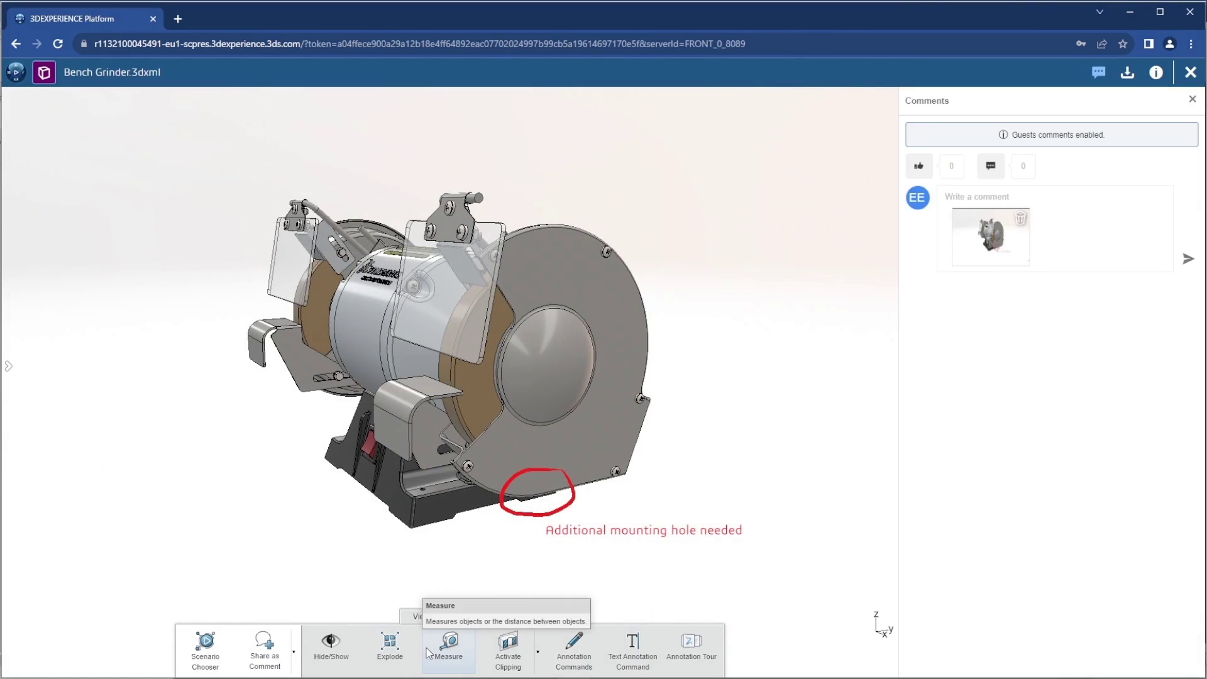
click(981, 193)
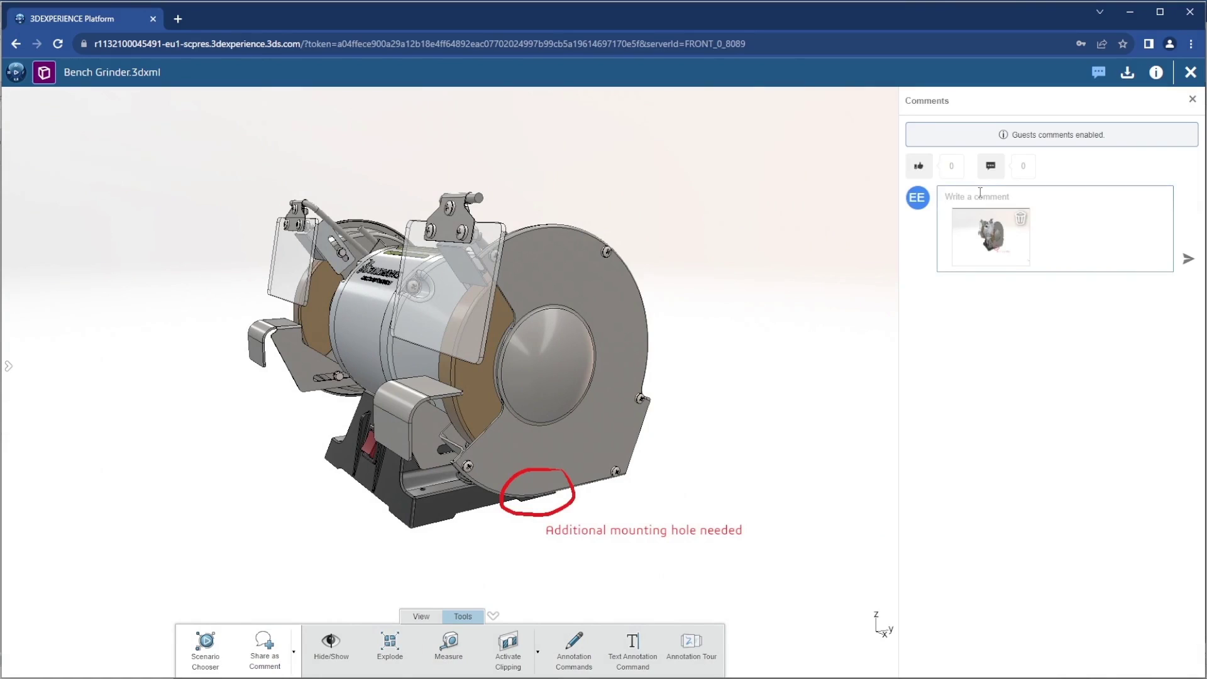
text(a)
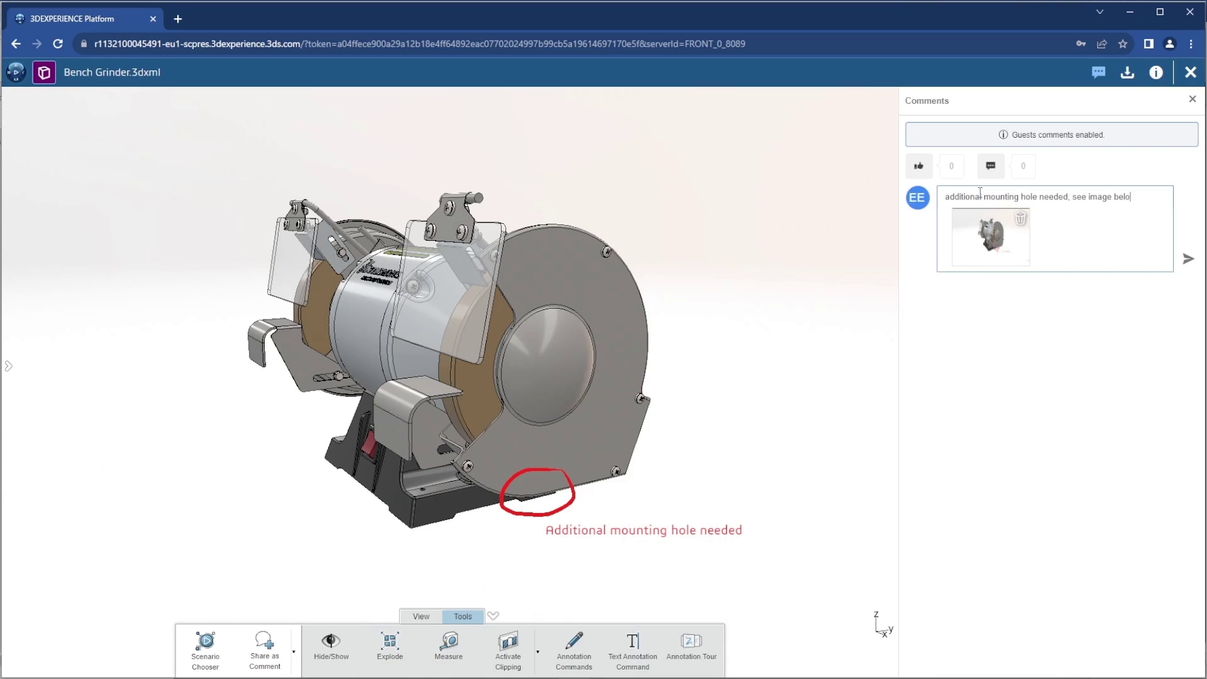
click(1188, 262)
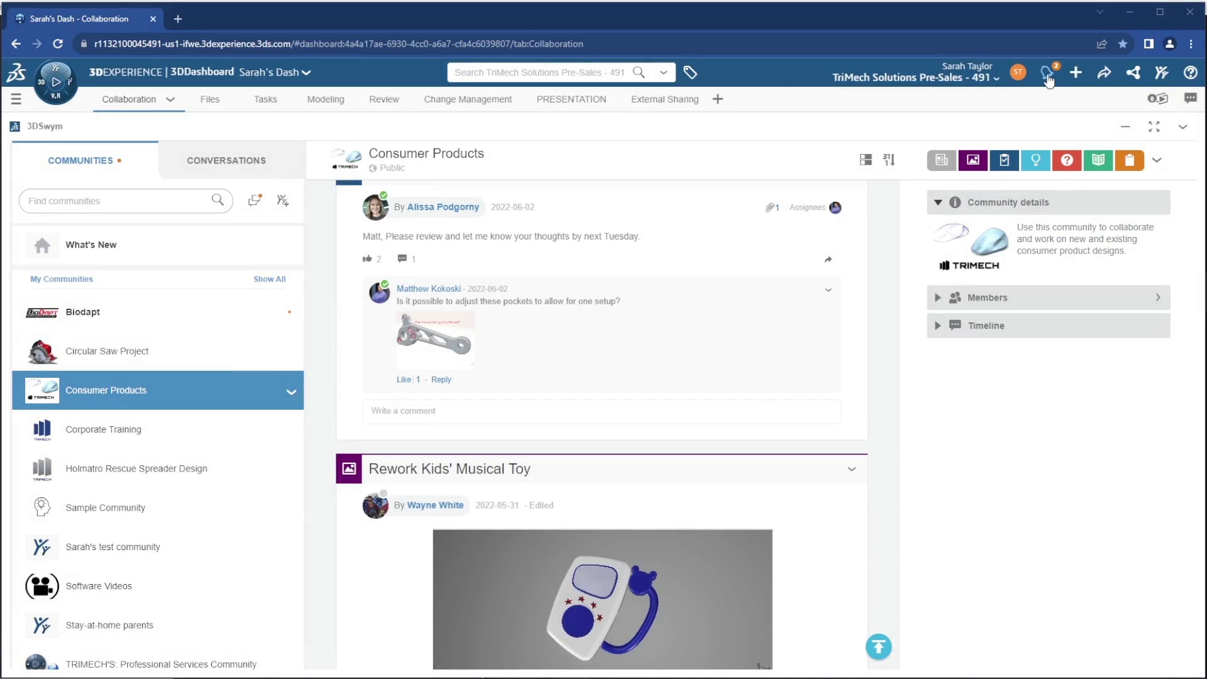
Step: Open the Bench Grinder.3dxml comment notification from the notification list
click(1048, 75)
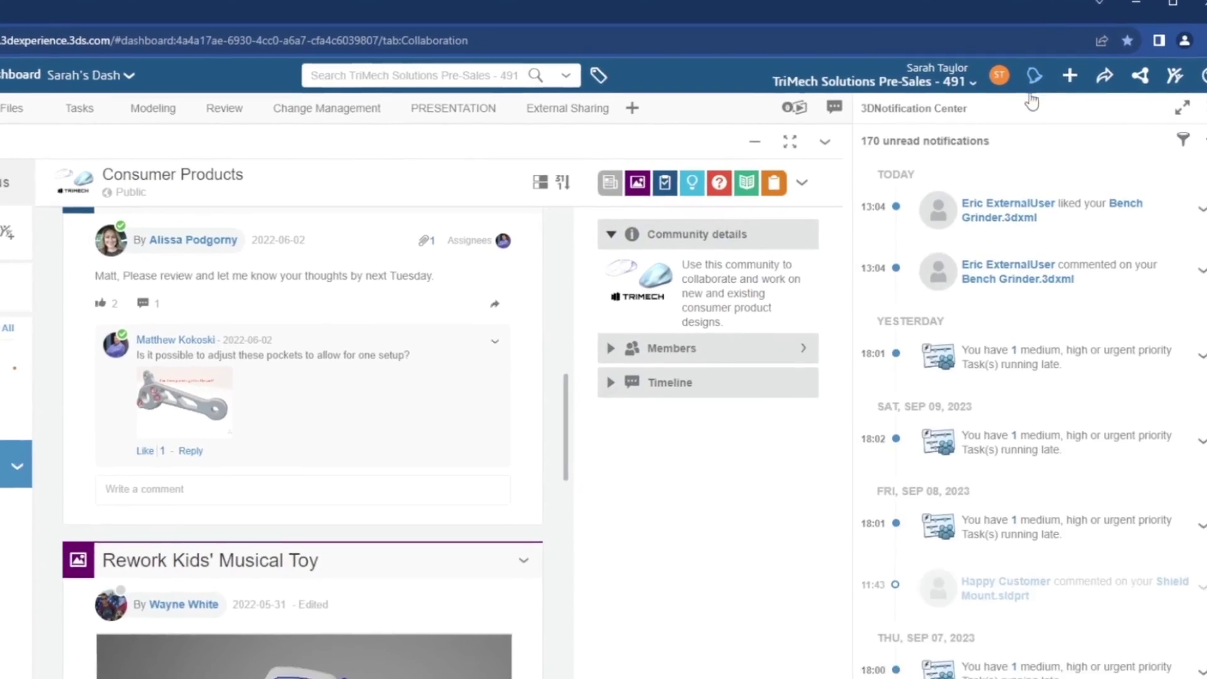
click(1038, 271)
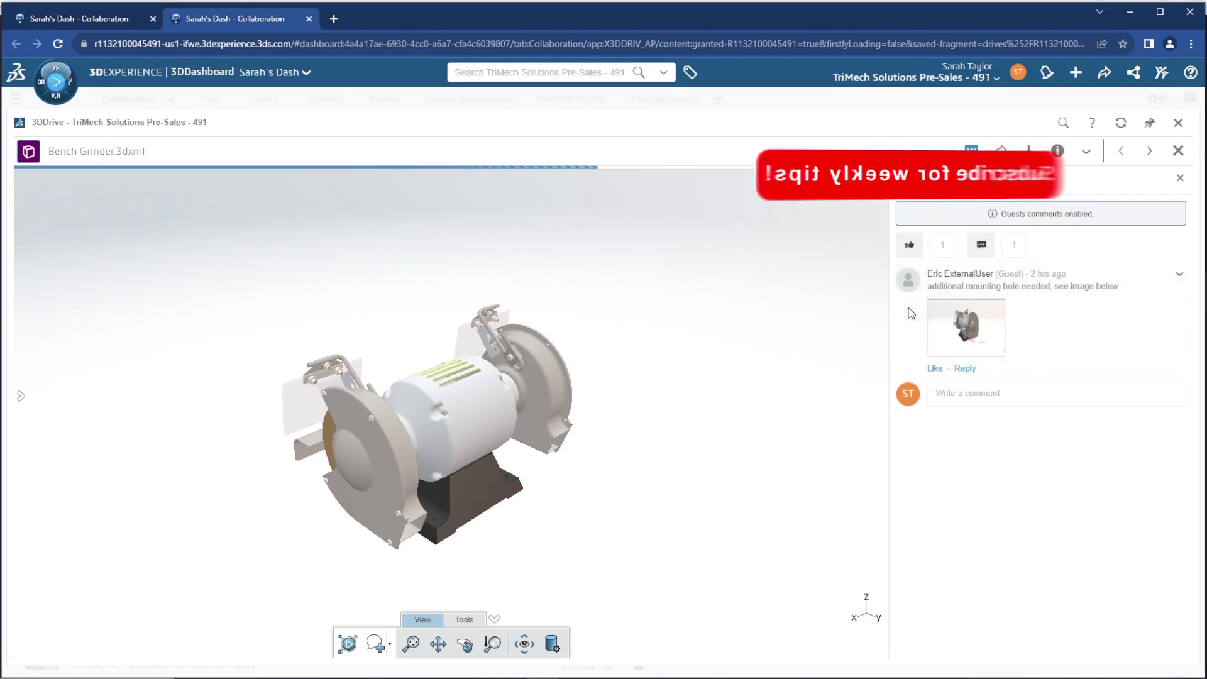
Step: Display the guest's markup snapshot on the model and start the reply 'Will do, thanks!'
click(974, 327)
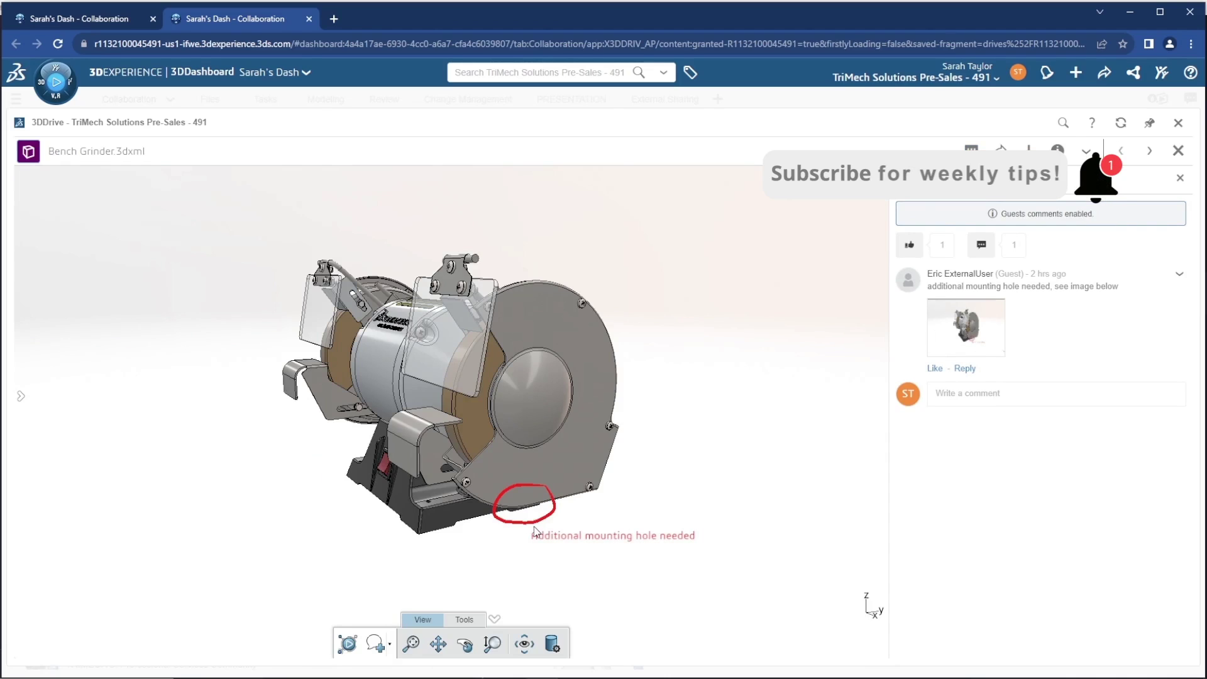
click(964, 369)
text(Wi)
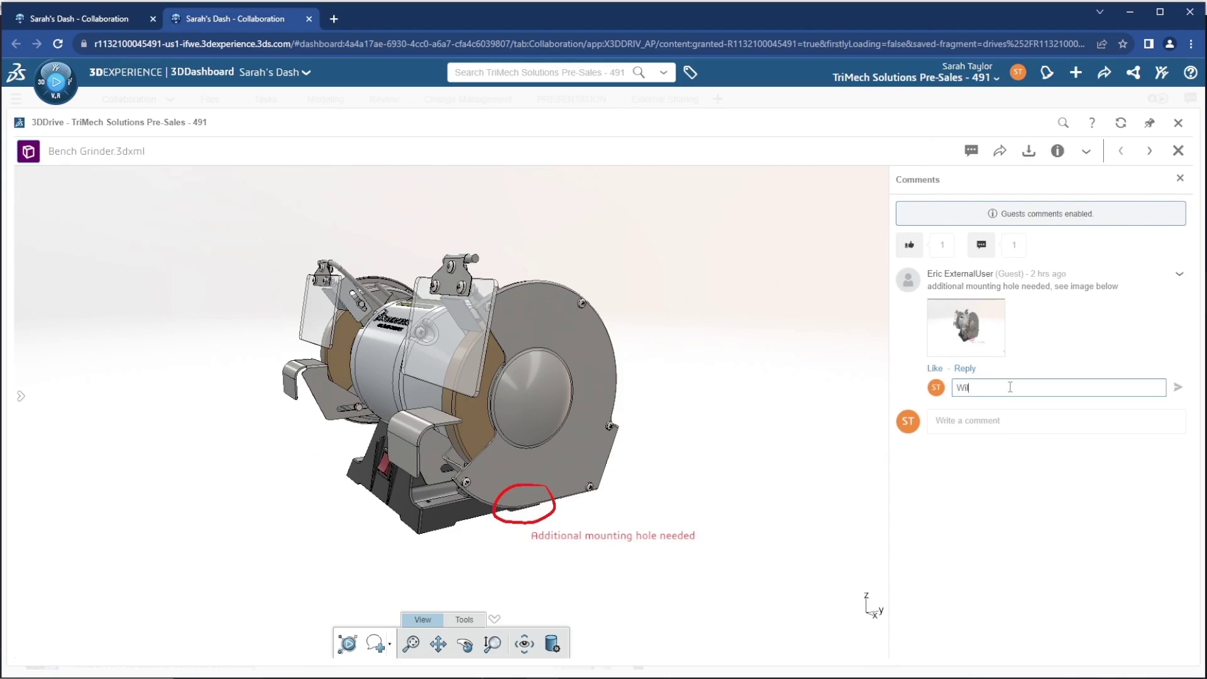